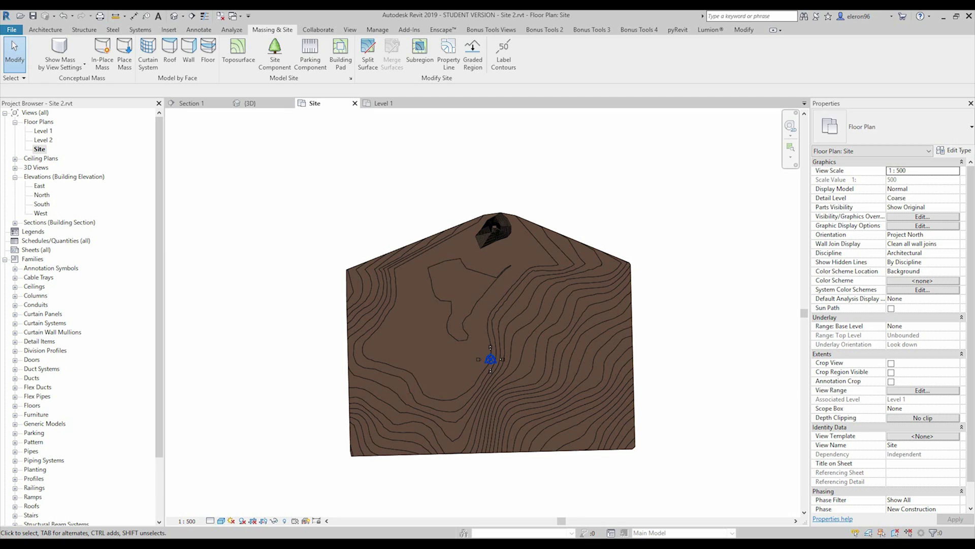
Place a topography point on the site surface and finish the toposurface.
left_click(239, 64)
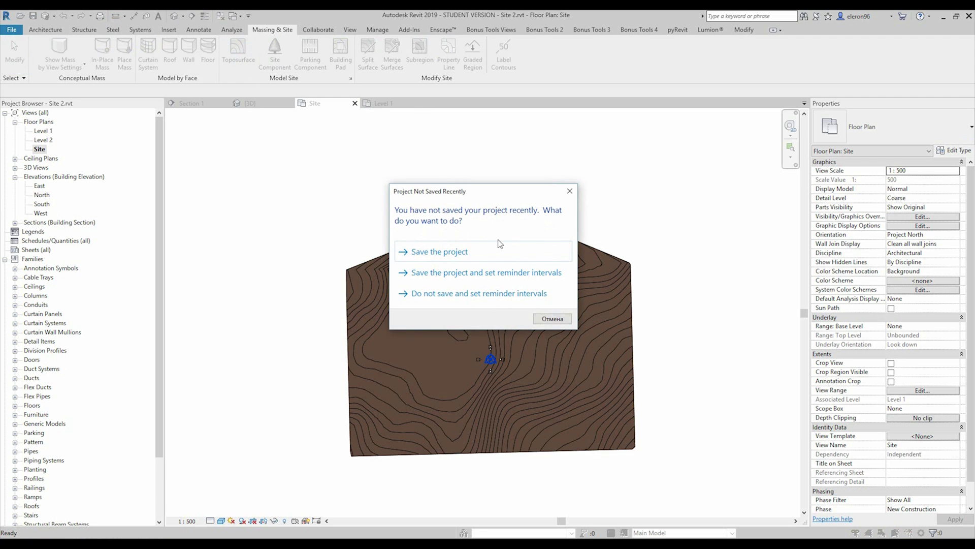
left_click(569, 193)
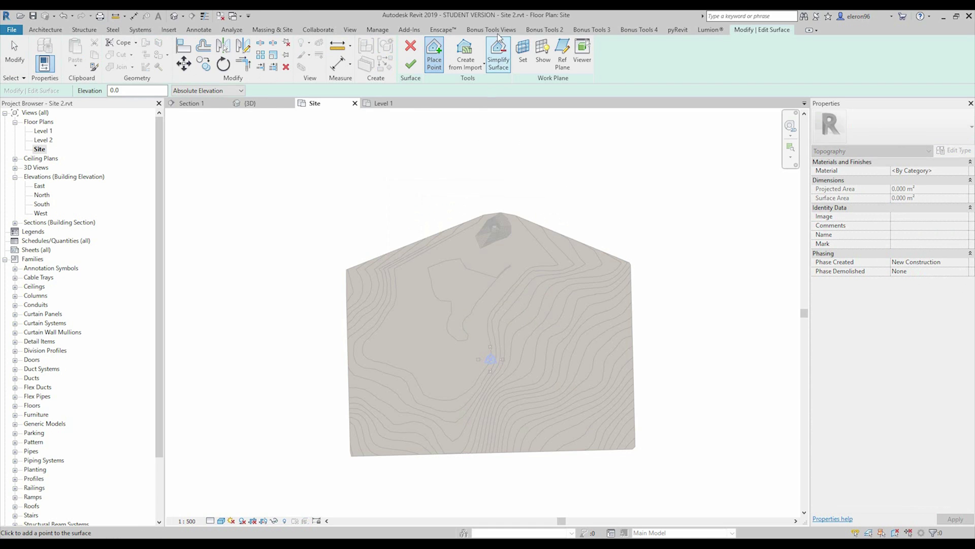
left_click(499, 189)
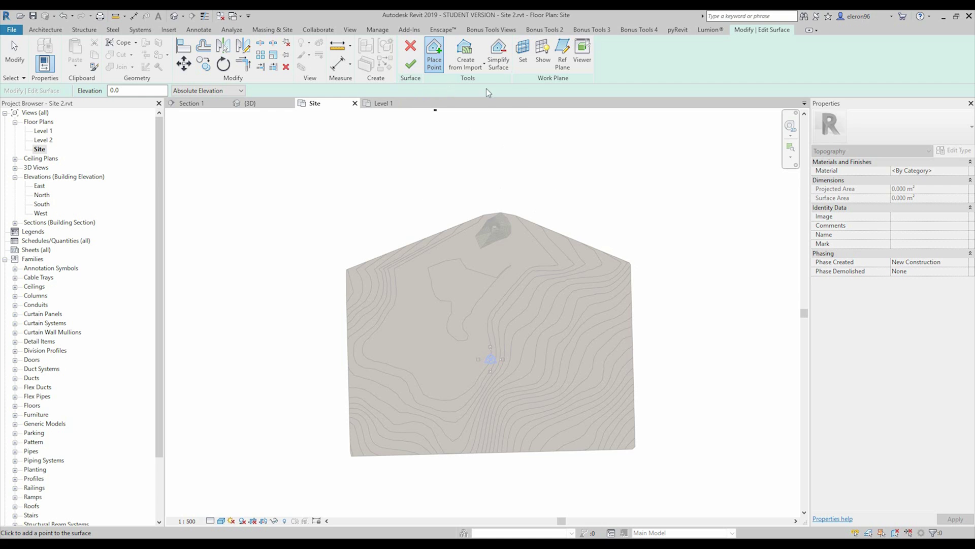
left_click(410, 63)
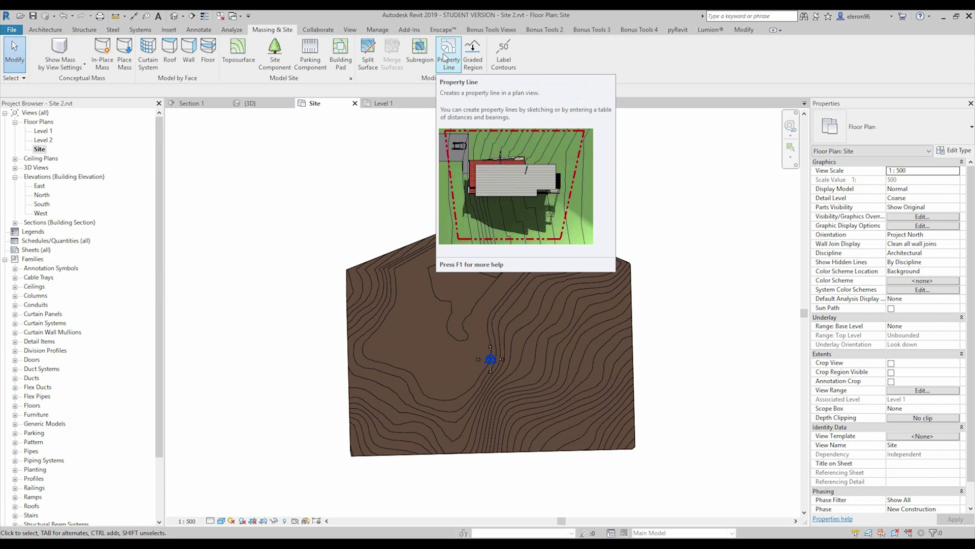
Start a new property line, bringing up the Create Property Line dialog.
left_click(445, 57)
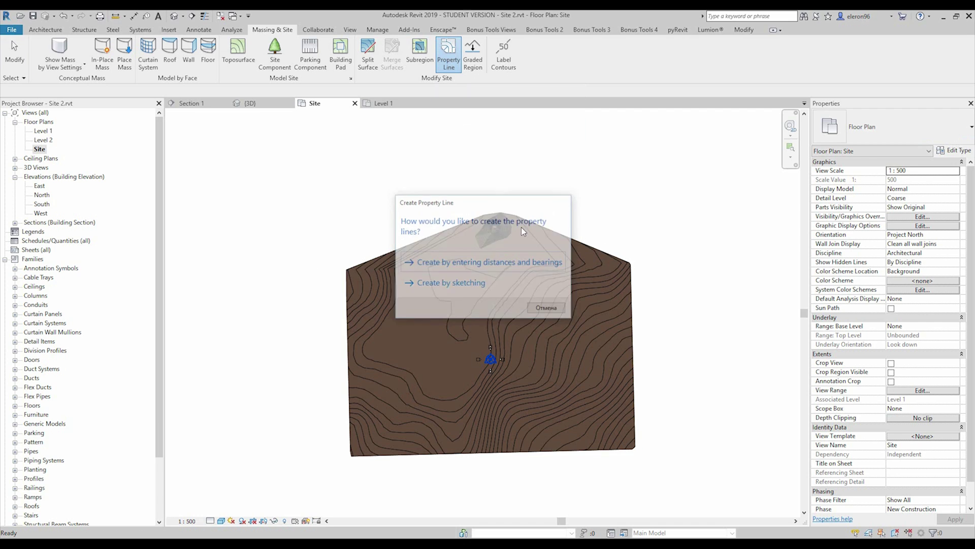
key("Escape")
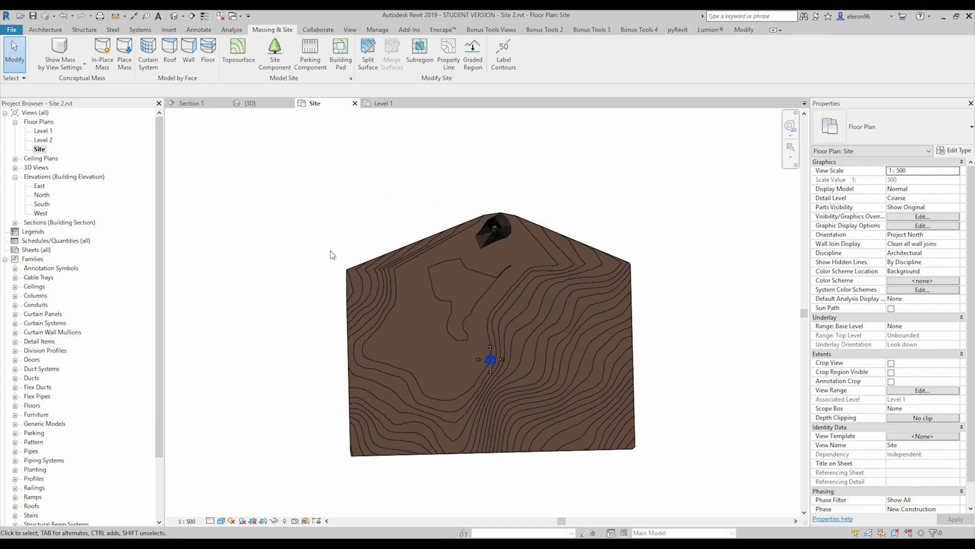
left_click(453, 54)
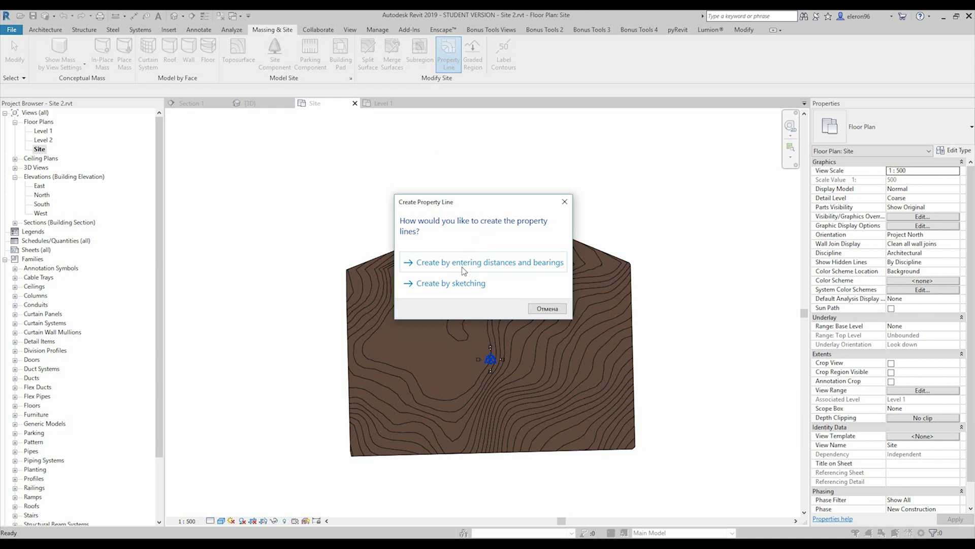
left_click_drag(499, 204, 498, 137)
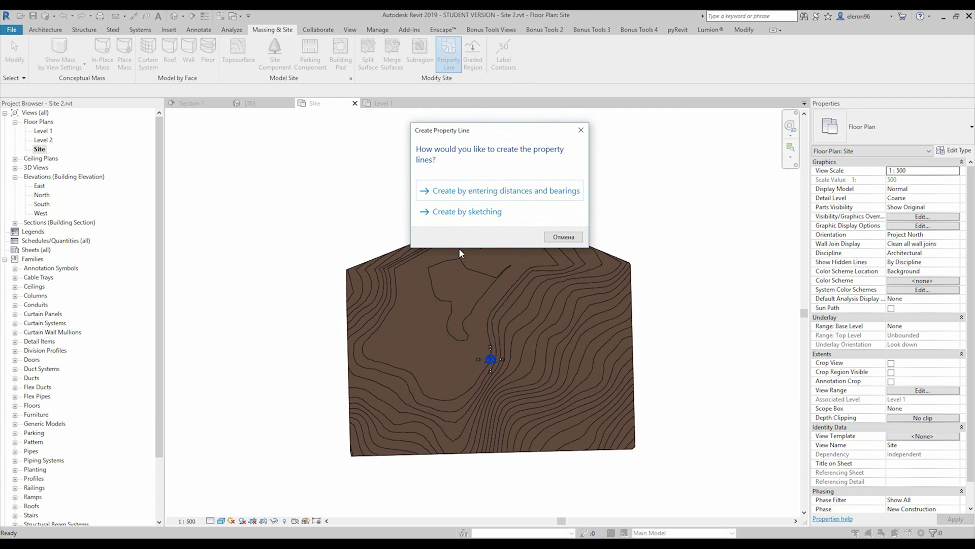
Sketch a closed six-sided property line from the top-left corner around the toposurface and finish it.
left_click(469, 216)
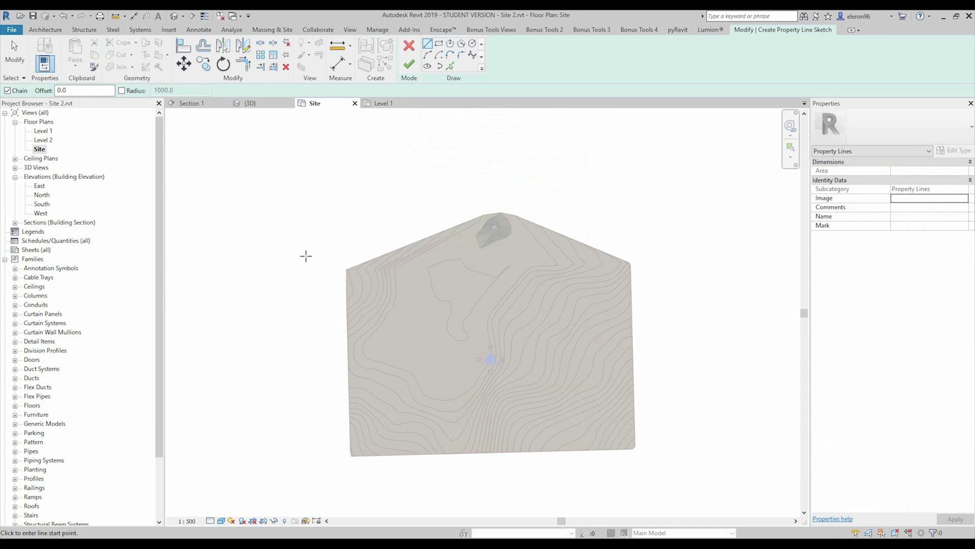
left_click(315, 250)
left_click(317, 477)
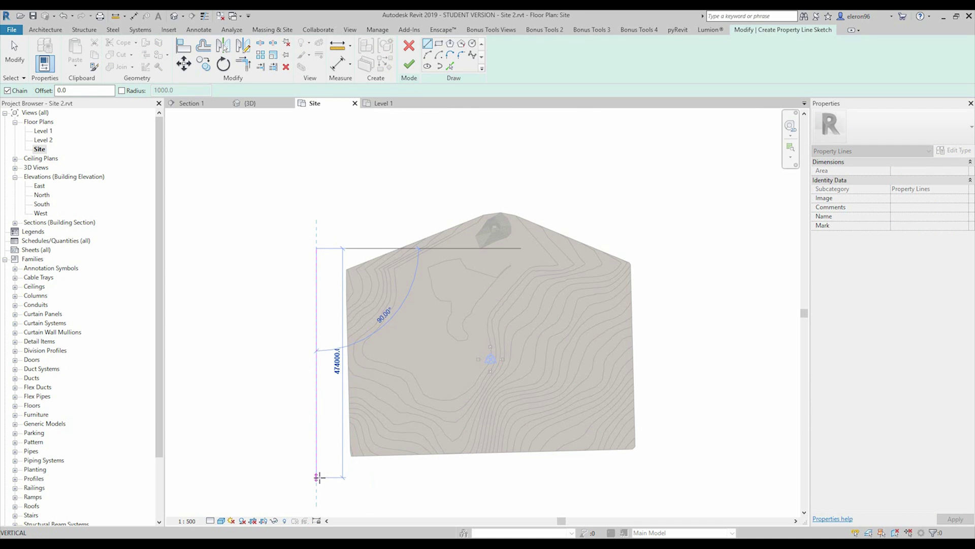
left_click(675, 477)
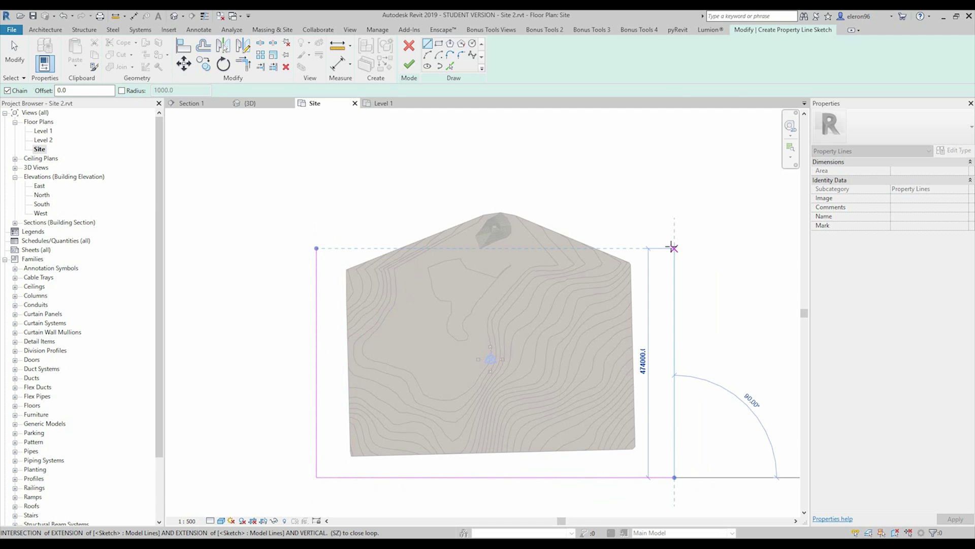
left_click(674, 248)
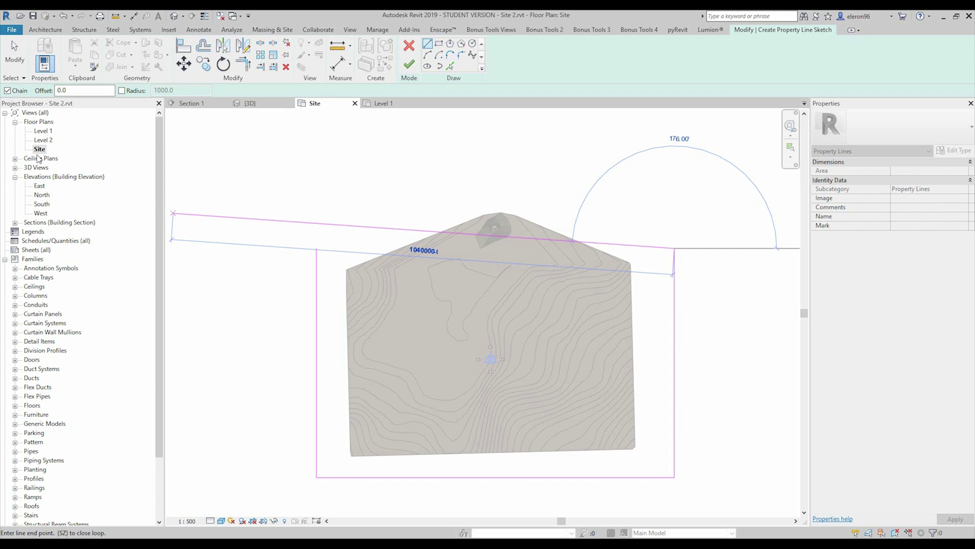
left_click(508, 175)
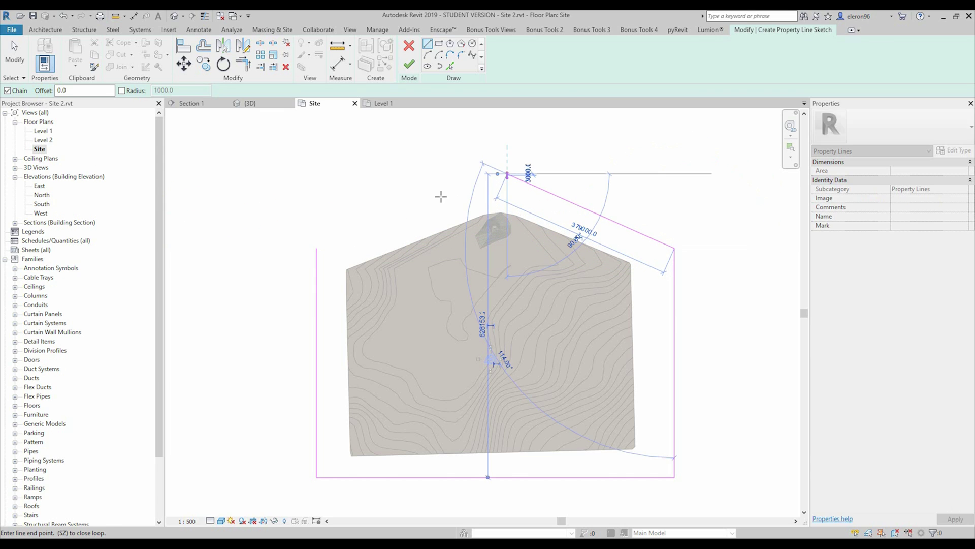
left_click(423, 181)
left_click(316, 248)
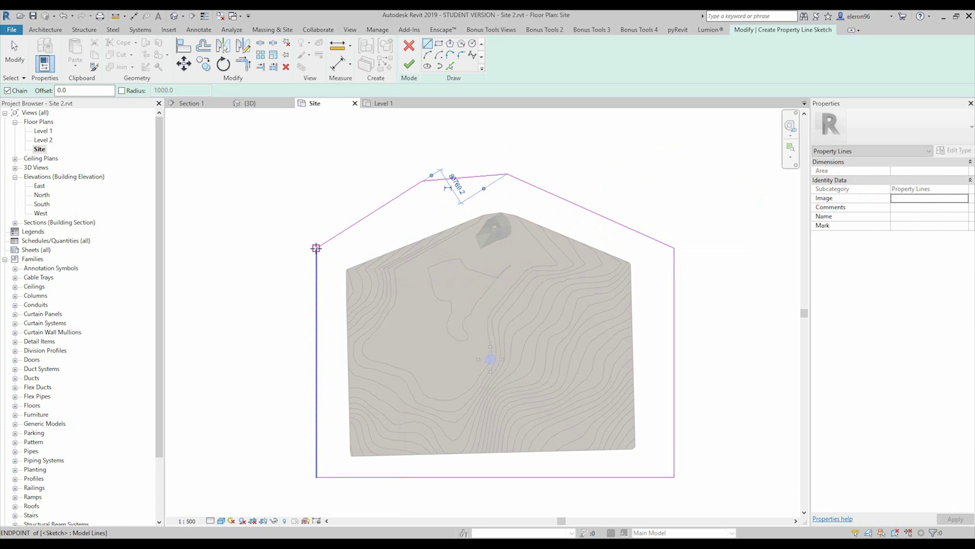
key("Escape")
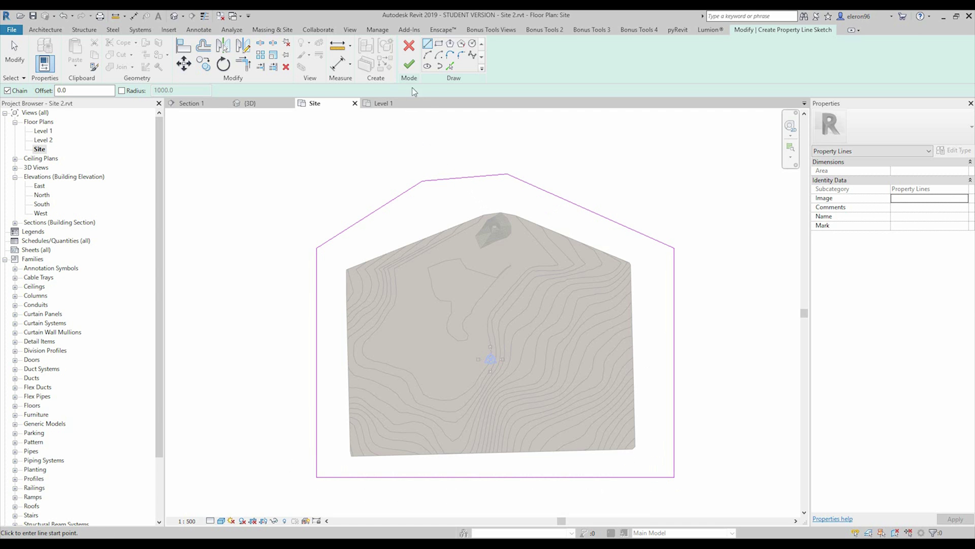
left_click(409, 64)
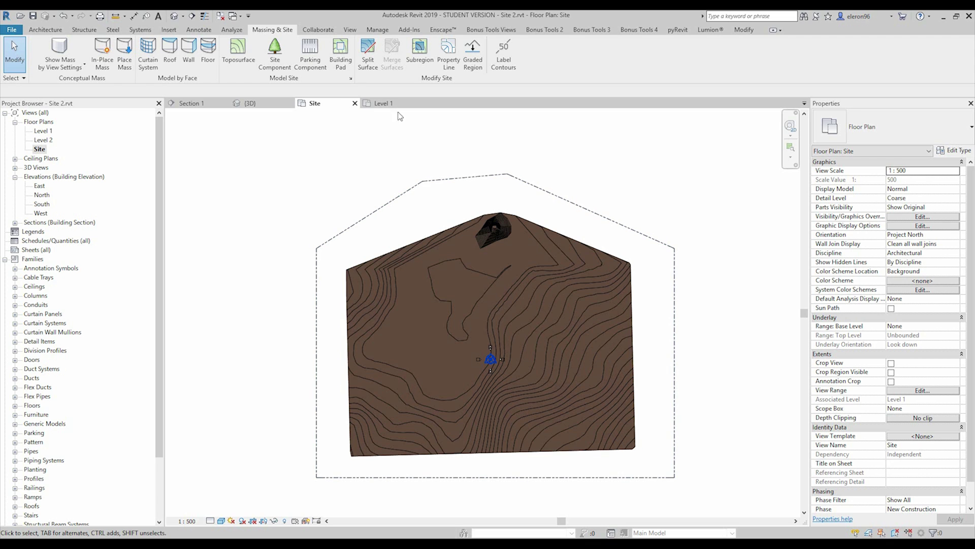
Orbit the site in the 3D view, then open the Level 2 floor plan.
left_click(245, 104)
middle_click_drag(512, 288, 360, 355, "shift")
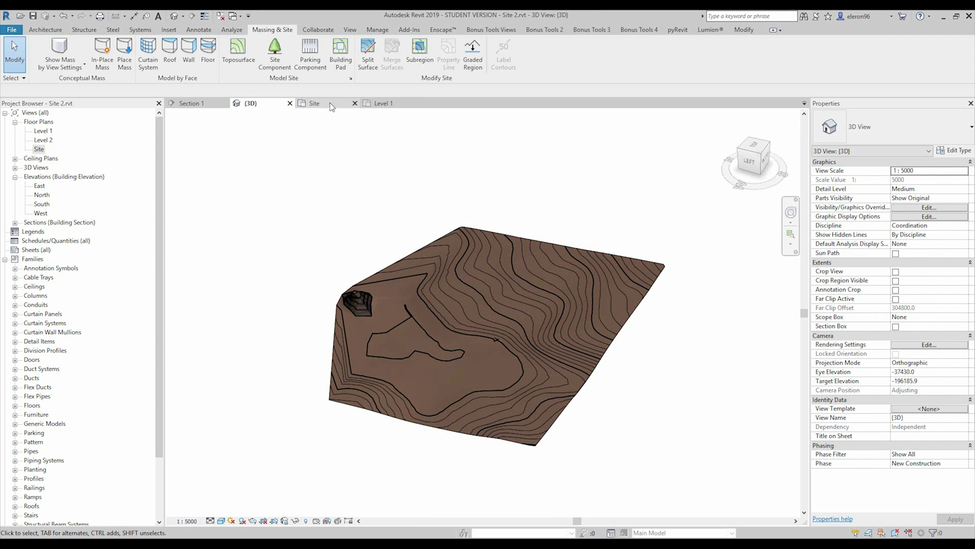
left_click(382, 103)
scroll(423, 223, "down", 3)
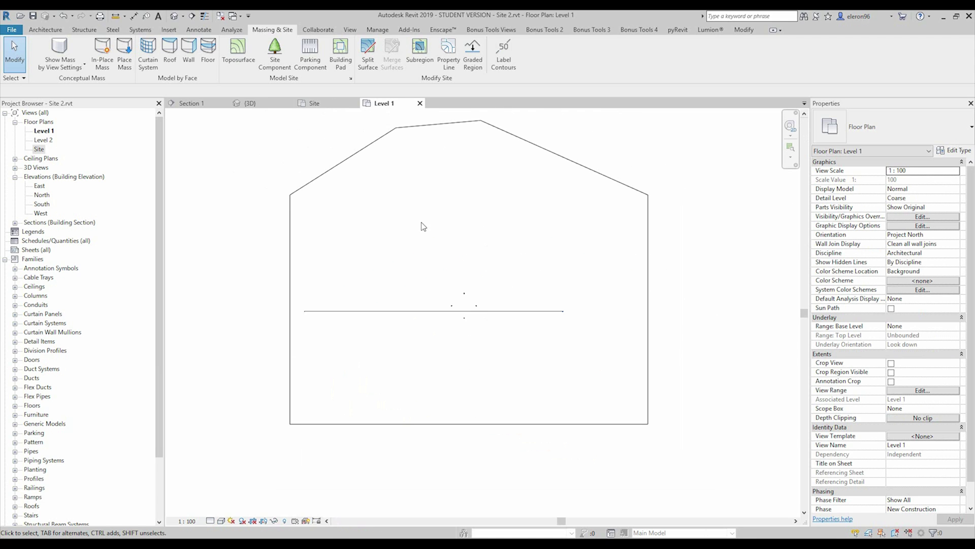
double_click(42, 141)
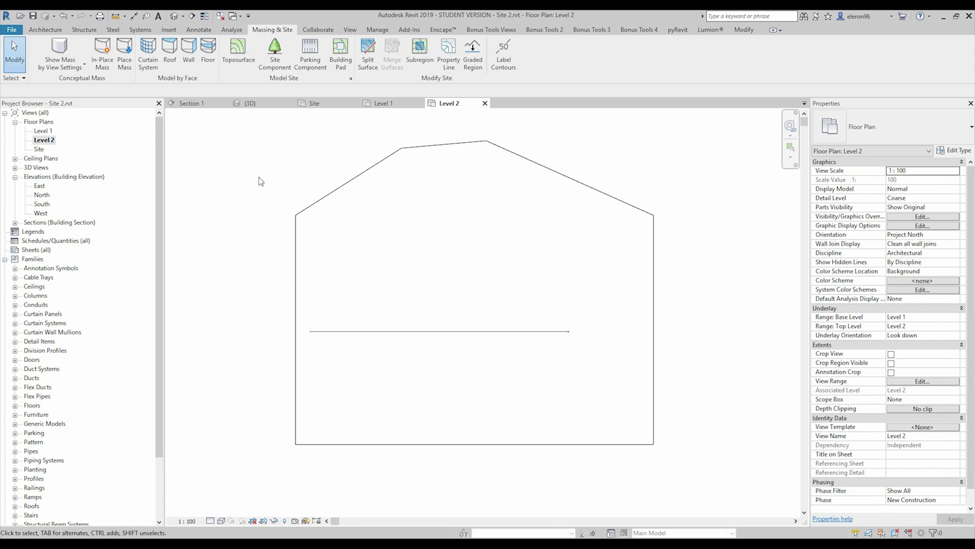
Open the New Floor Plan dialog from View > Plan Views and cancel without creating one.
left_click(350, 29)
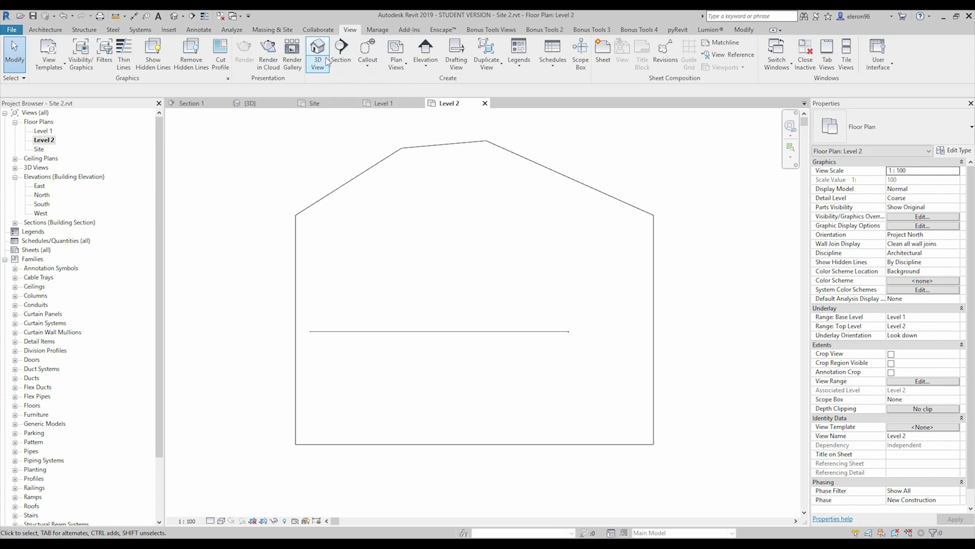
left_click(318, 66)
left_click(400, 69)
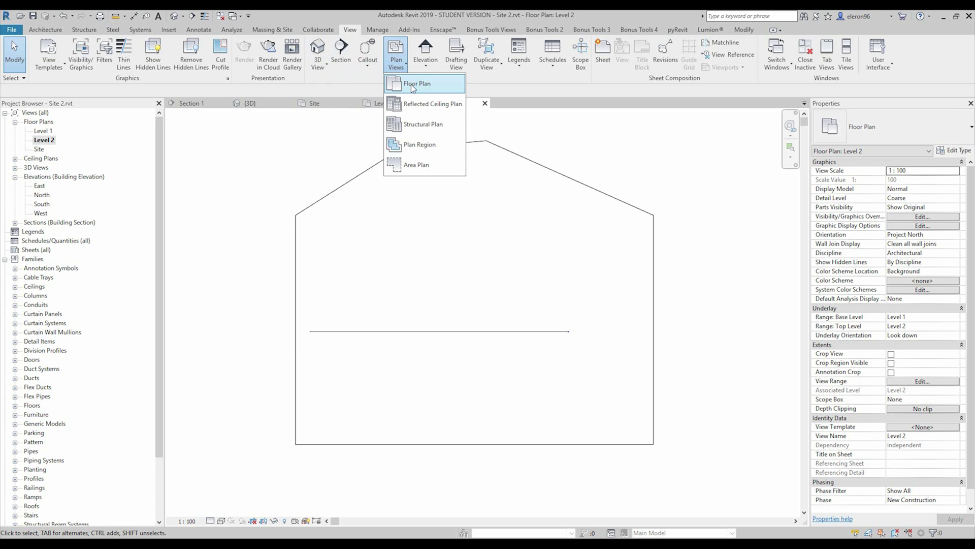
left_click(413, 87)
left_click(464, 192)
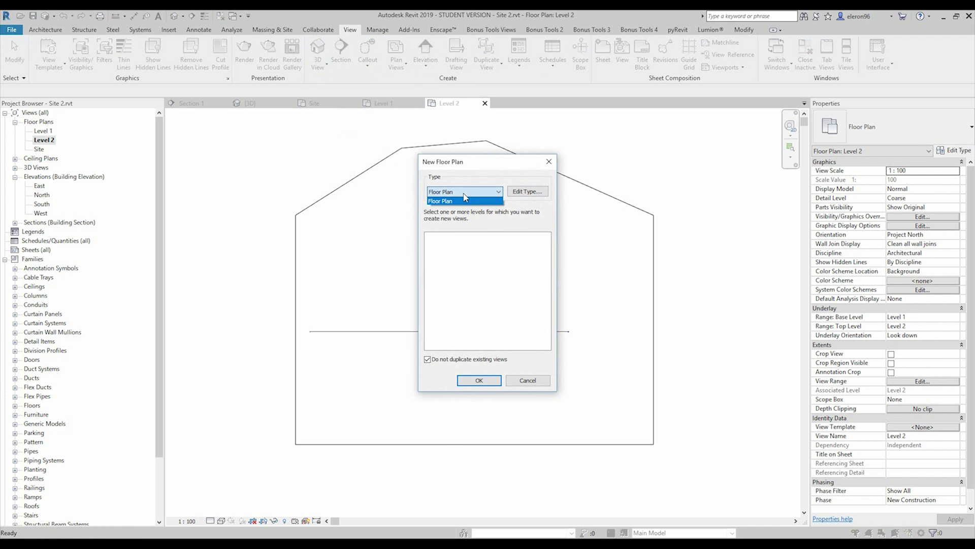
left_click(457, 202)
left_click(549, 161)
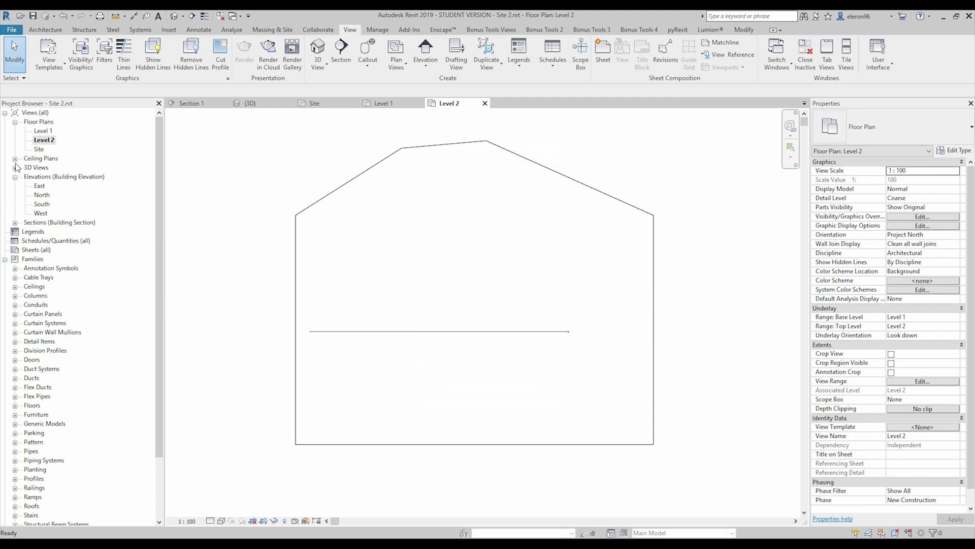
In the East elevation, copy levels upward to create Level 3 at 8000 and Level 4 at 12000.
double_click(39, 186)
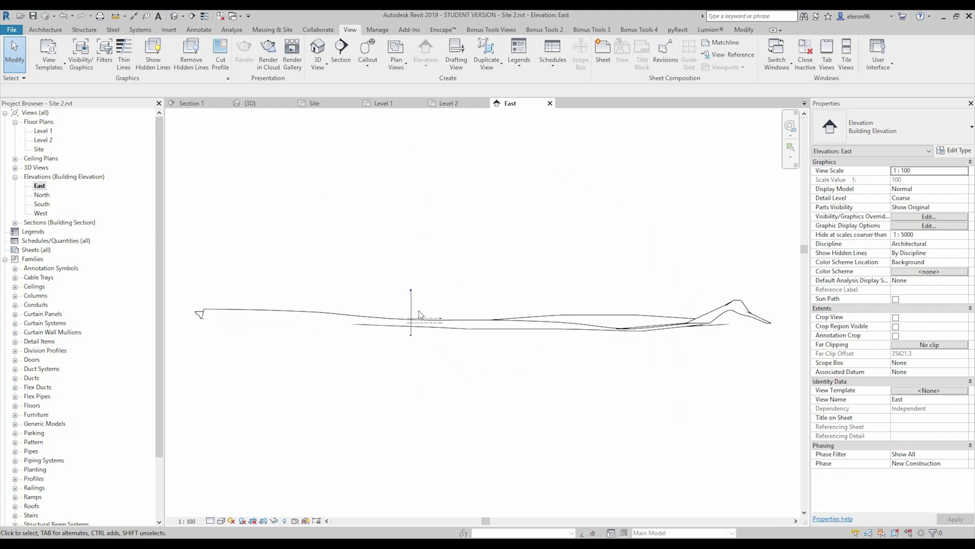
scroll(420, 318, "up", 4)
left_click(429, 334)
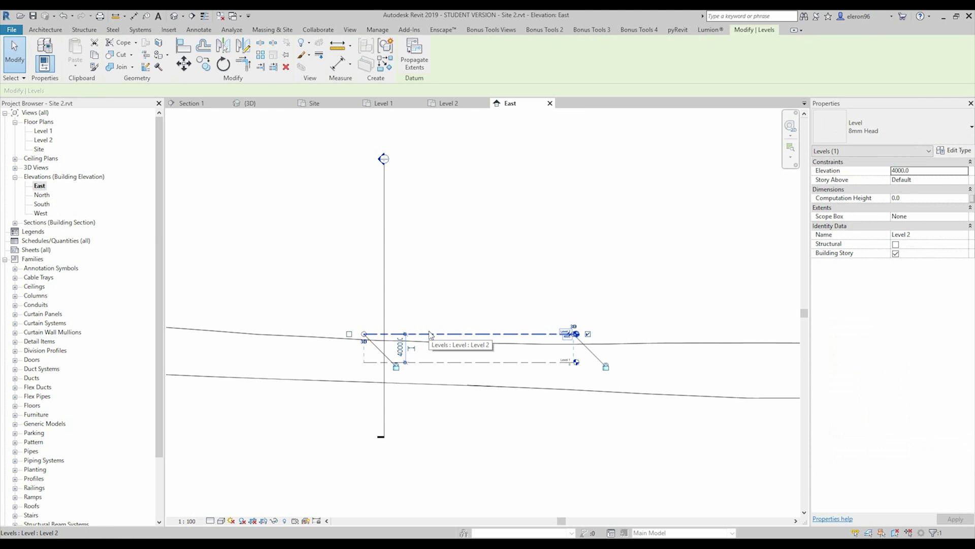
key("r")
key("o")
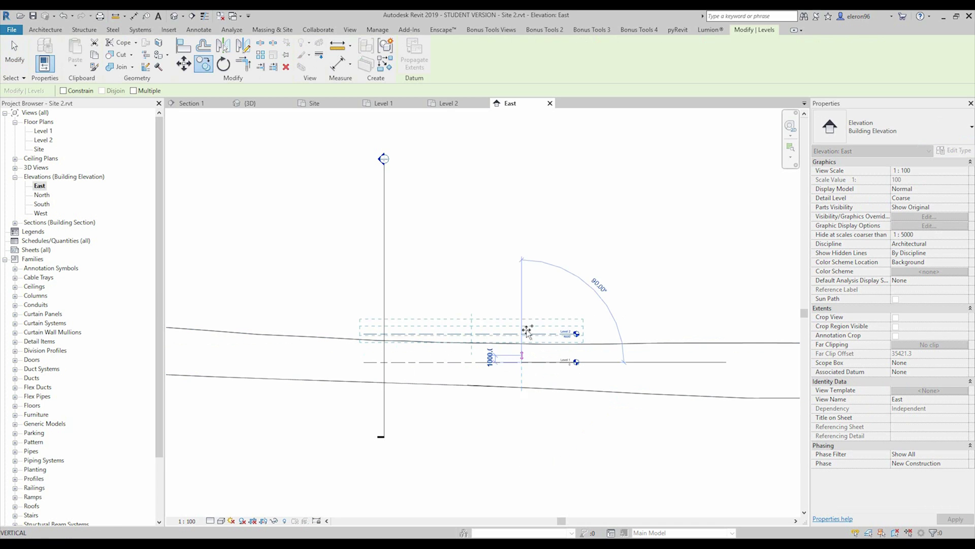
left_click(526, 333)
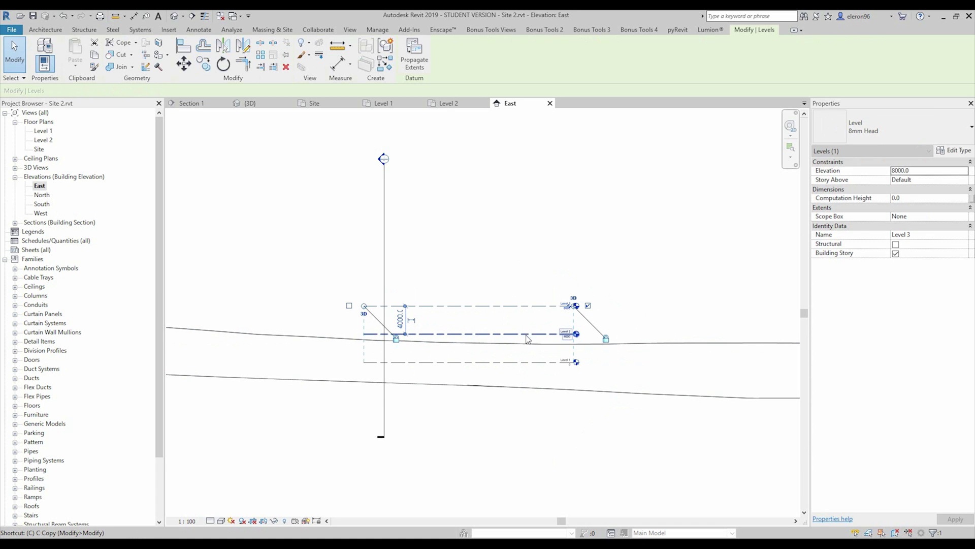
key("o")
left_click(524, 336)
left_click(523, 306)
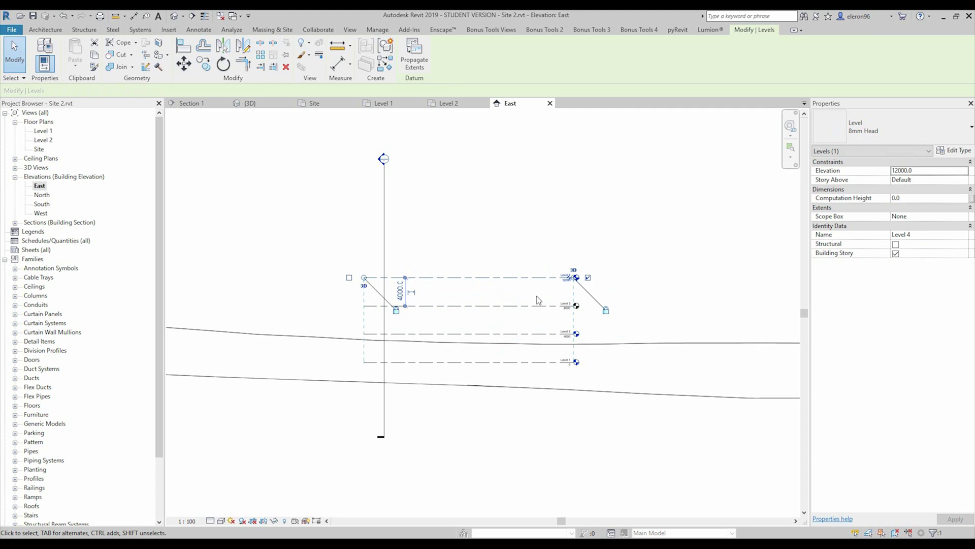
left_click(536, 296)
Create floor plans for Levels 3 and 4 via View > Plan Views > Floor Plan.
left_click(350, 30)
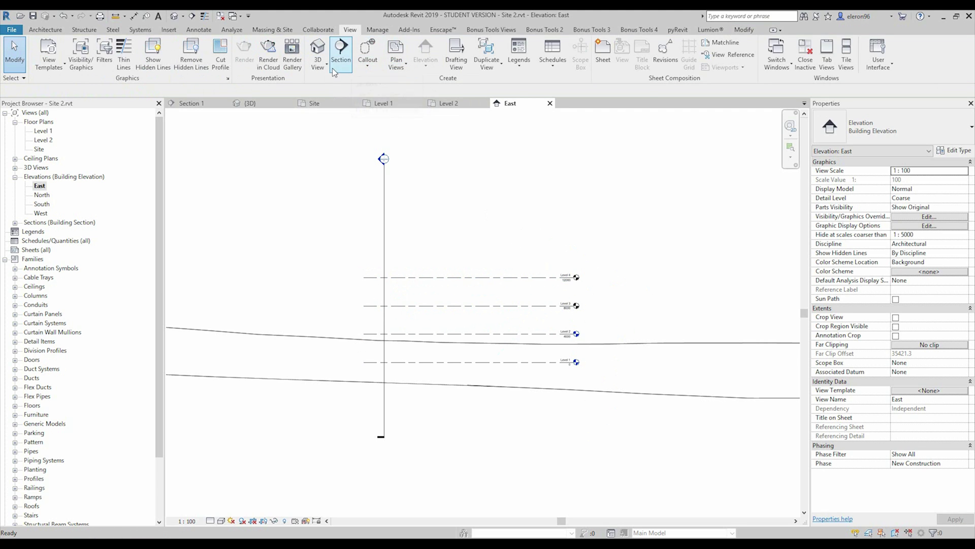
left_click(396, 56)
left_click(407, 84)
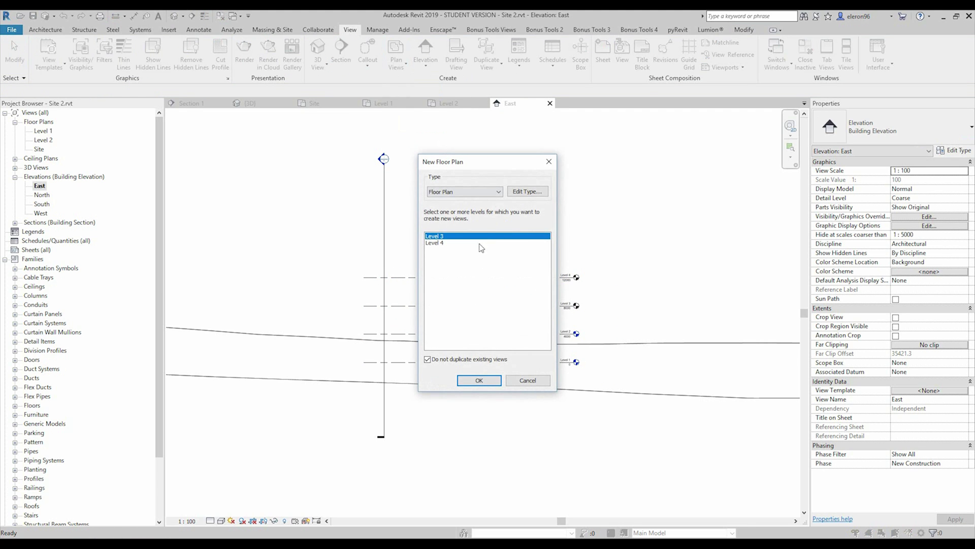
left_click(435, 243, "shift")
left_click(480, 380)
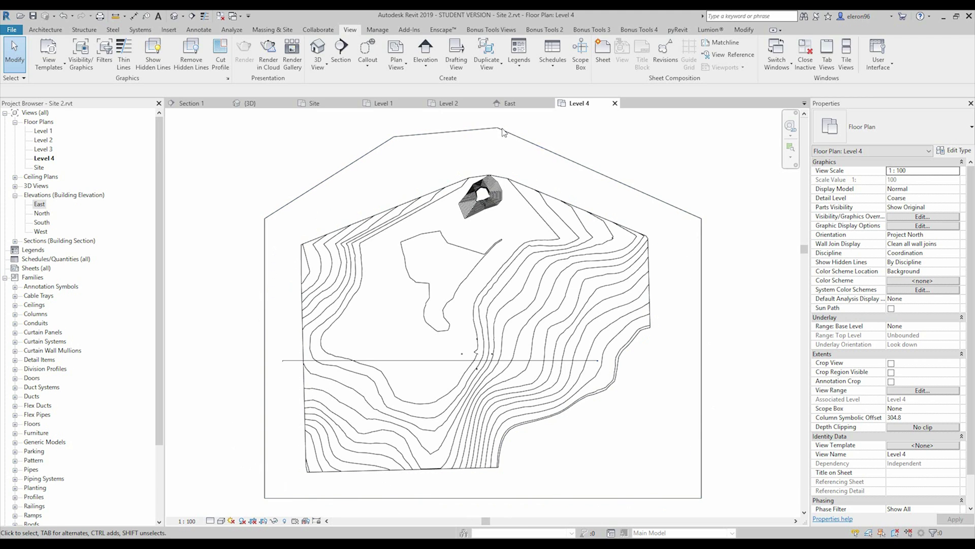
Open the Level 3 plan and set its view scale to 1:1000, checking the dashed property line.
double_click(43, 149)
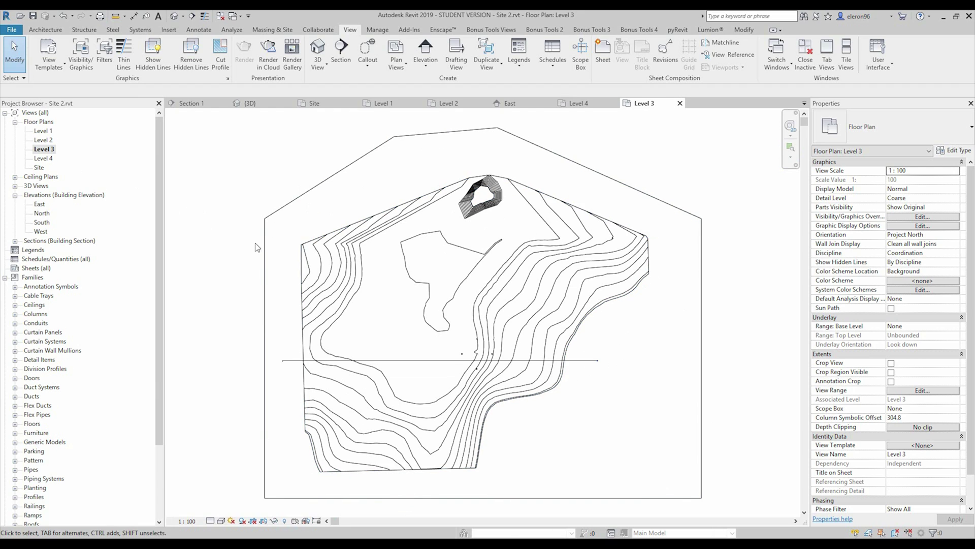
left_click(187, 521)
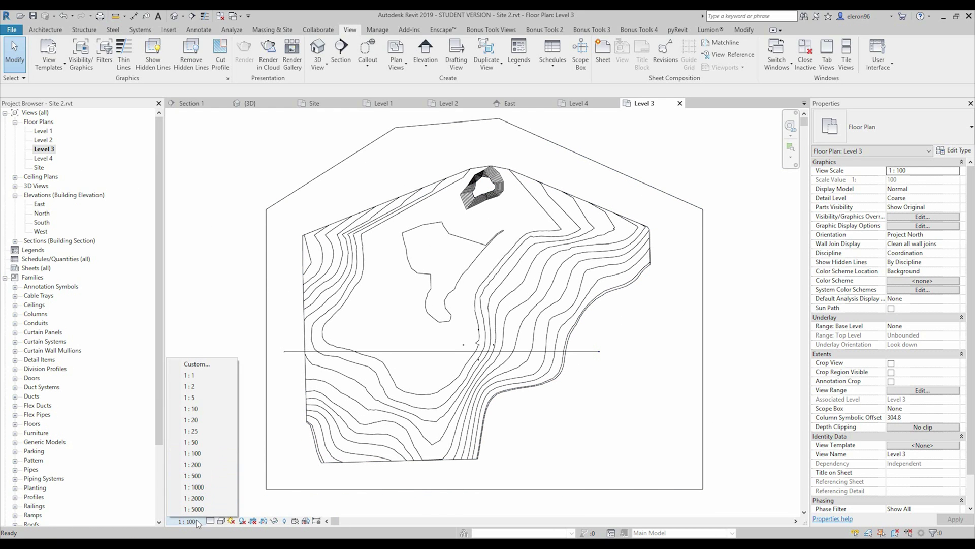
left_click(208, 486)
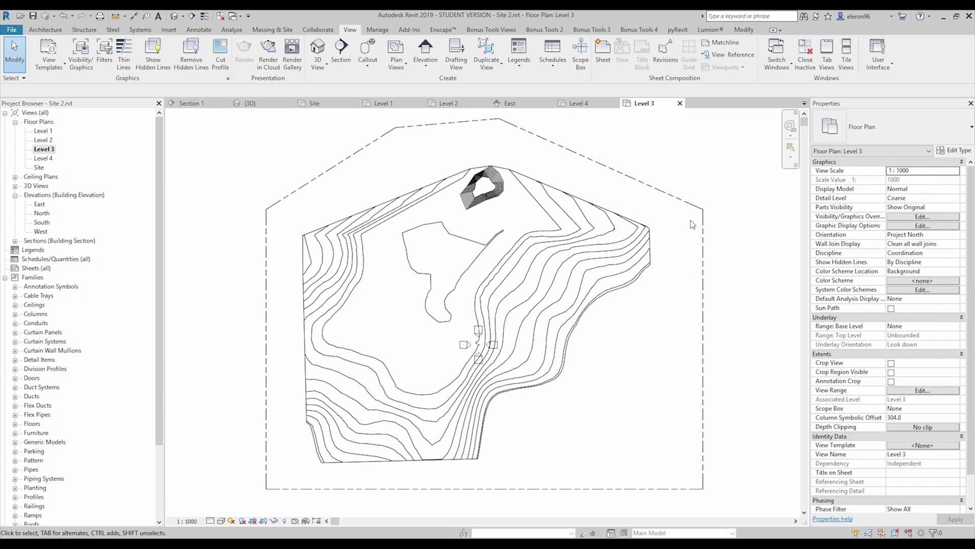
left_click(682, 203)
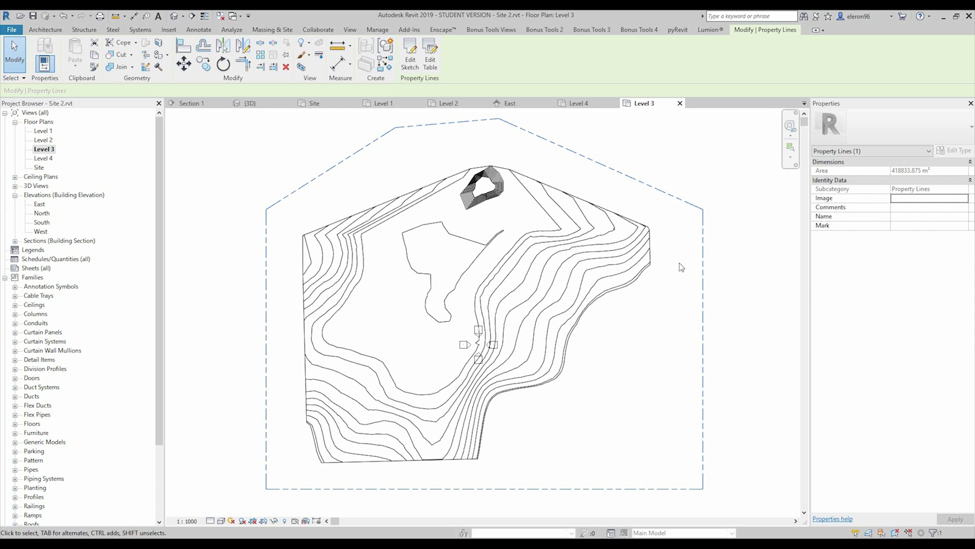
middle_click_drag(679, 272, 651, 288)
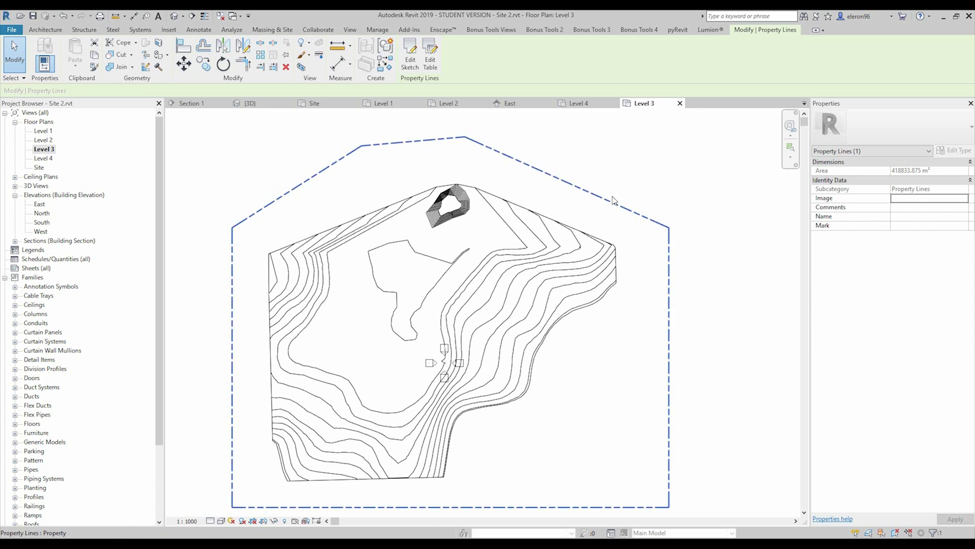
left_click(591, 443)
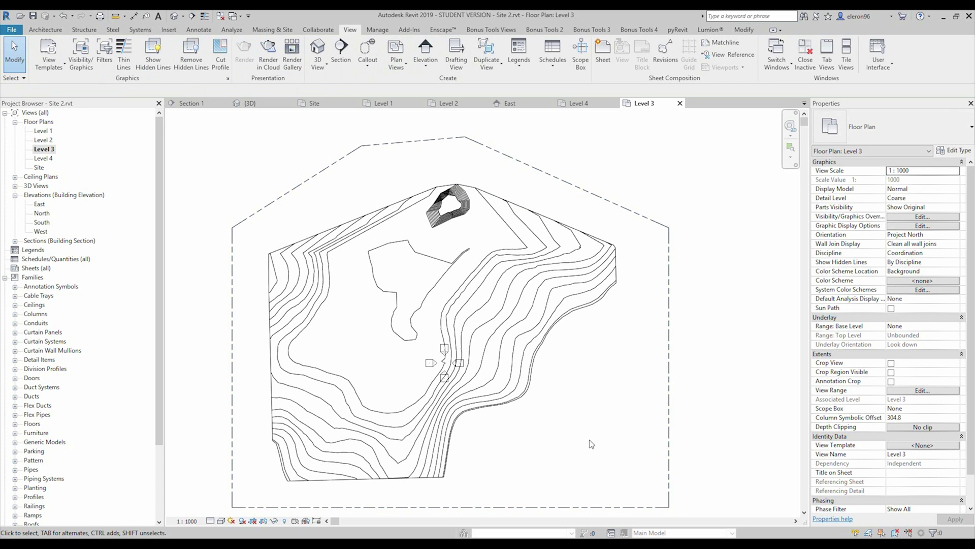
left_click(288, 32)
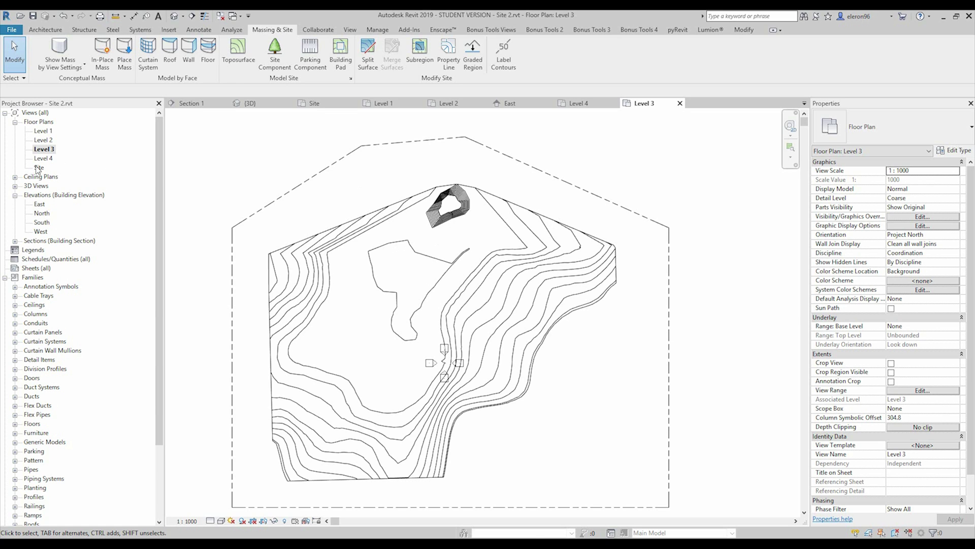
In the Site plan, copy the toposurface far to the left with CO, then start a Graded Region.
double_click(38, 168)
middle_click_drag(482, 164, 472, 177)
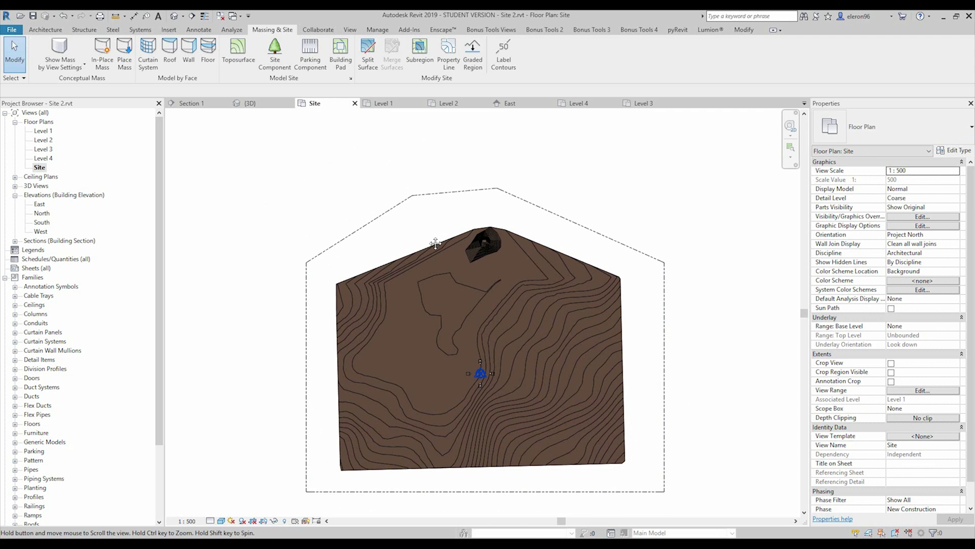
left_click(440, 264)
scroll(711, 183, "down", 2)
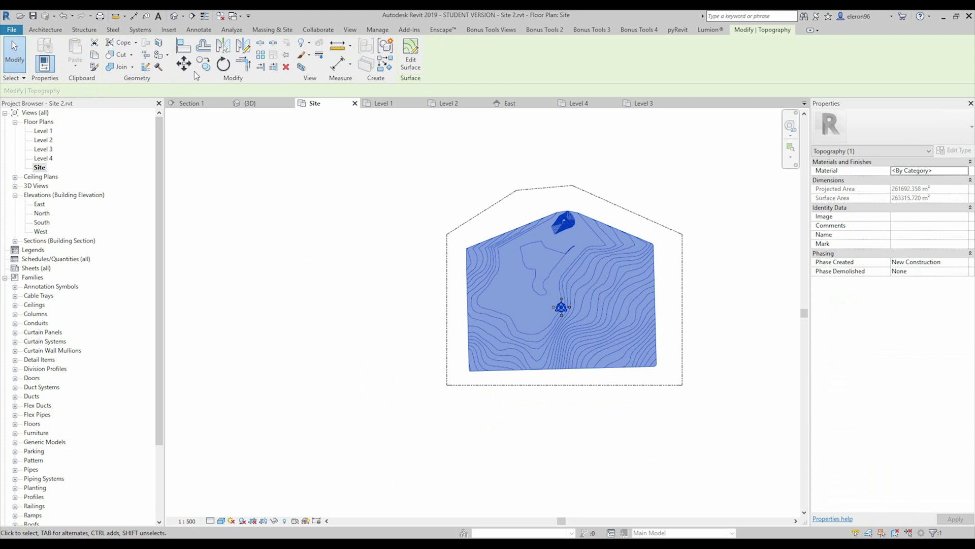
key("c")
key("o")
left_click(681, 233)
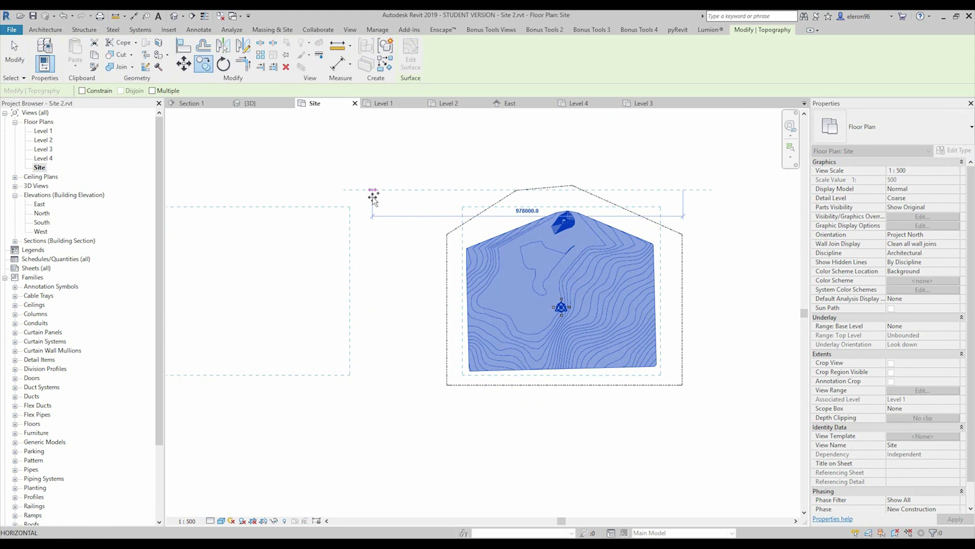
left_click(364, 212)
scroll(407, 218, "up", 3)
key("Escape")
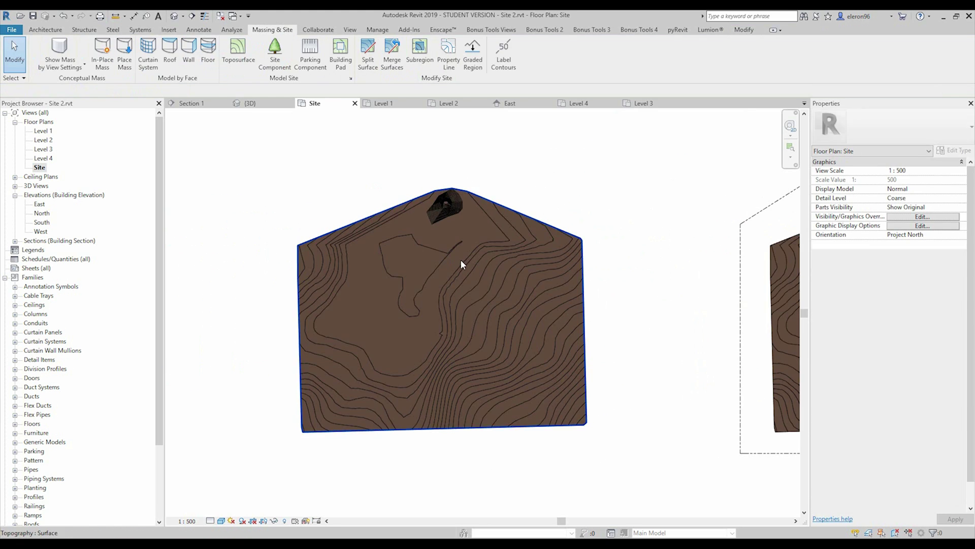
scroll(497, 227, "up", 2)
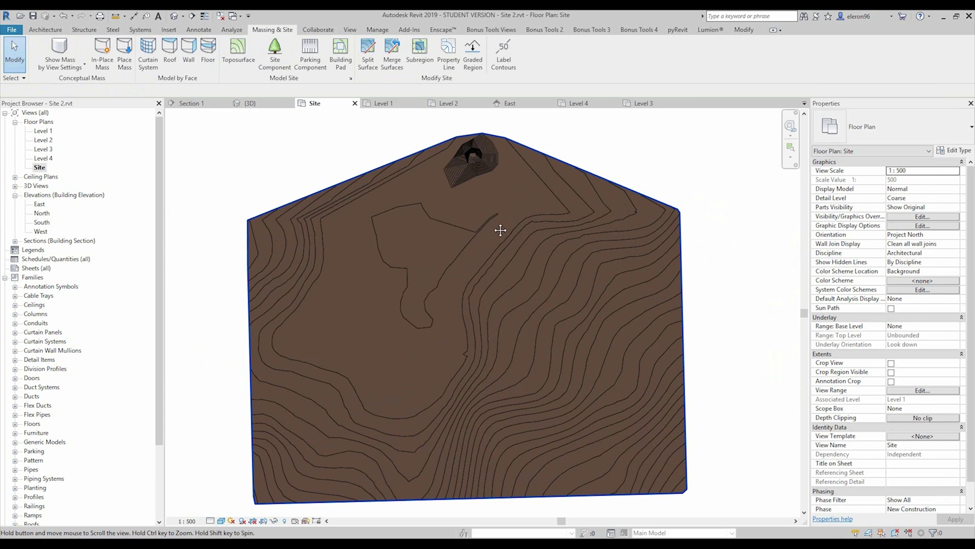
left_click(473, 56)
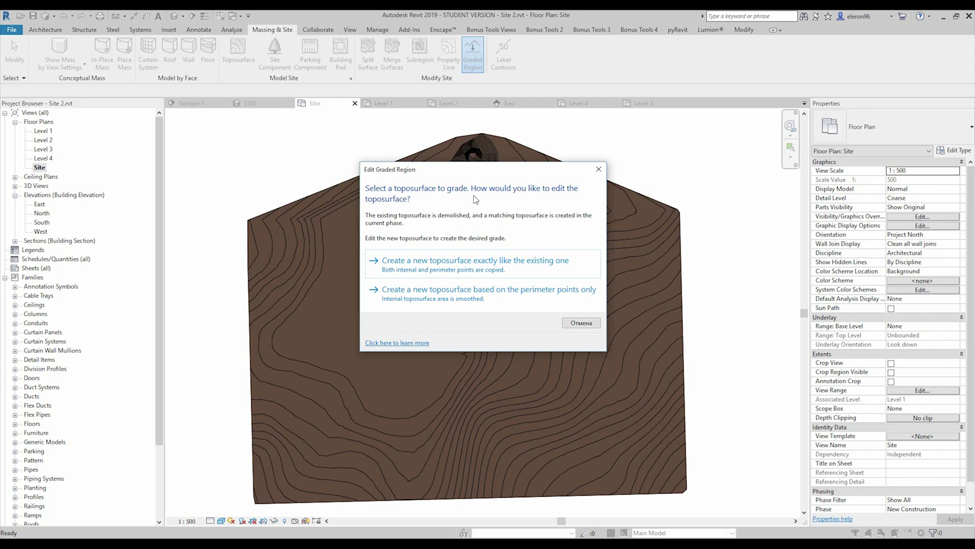
Grade the toposurface from perimeter points only and place five interior points outlining a pad.
left_click(459, 298)
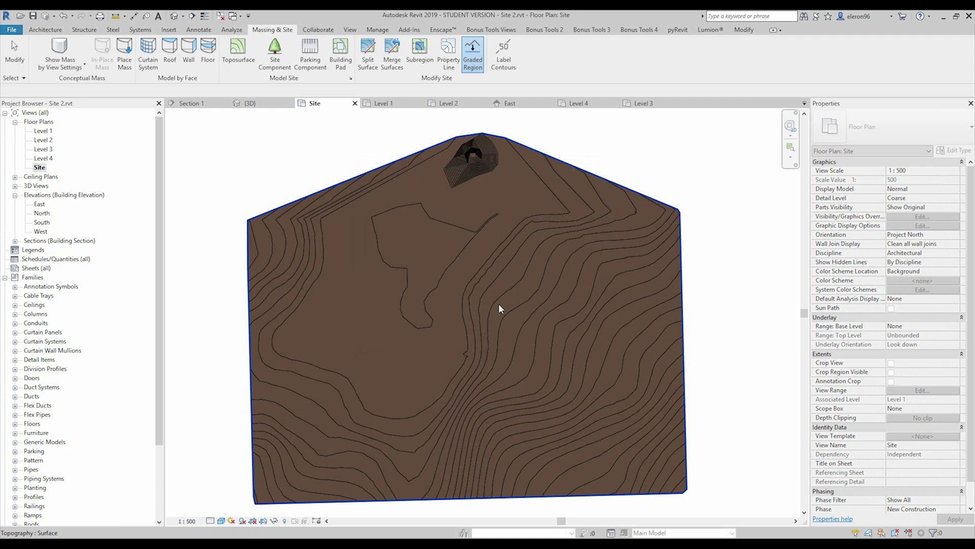
left_click(557, 172)
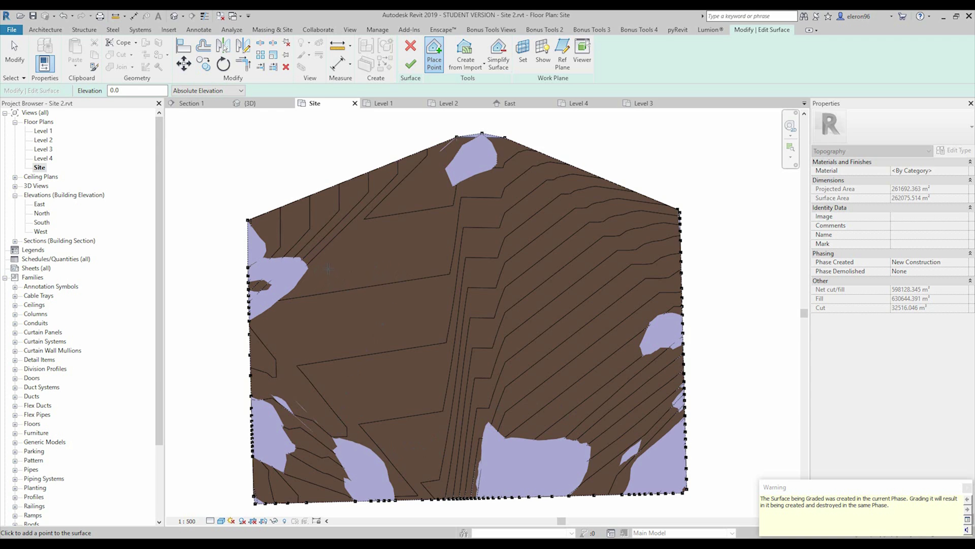
left_click(327, 268)
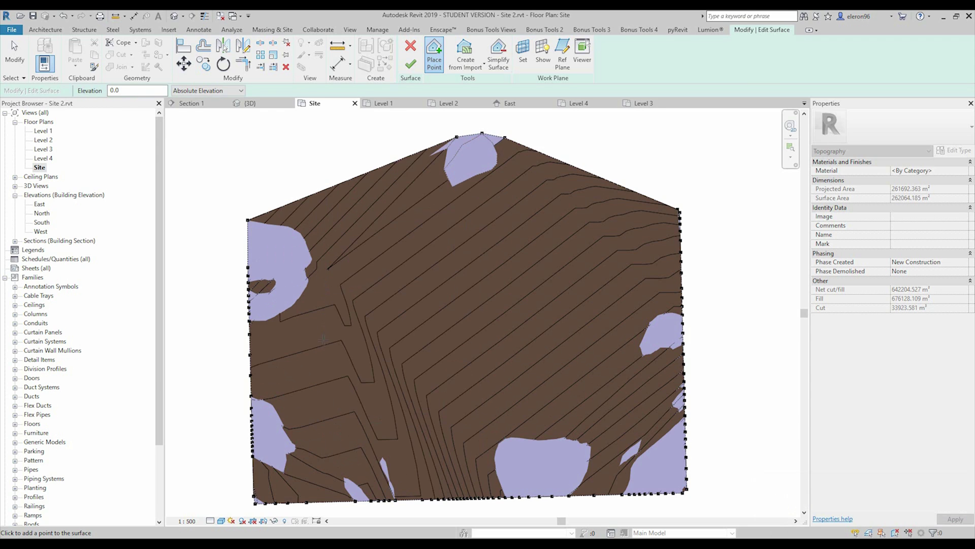
left_click(327, 358)
left_click(422, 349)
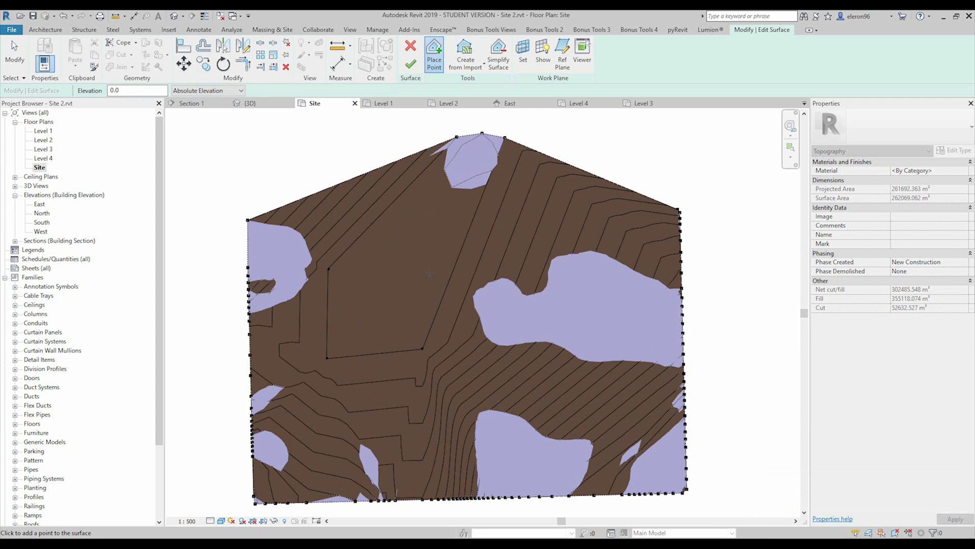
left_click(425, 265)
left_click(393, 256)
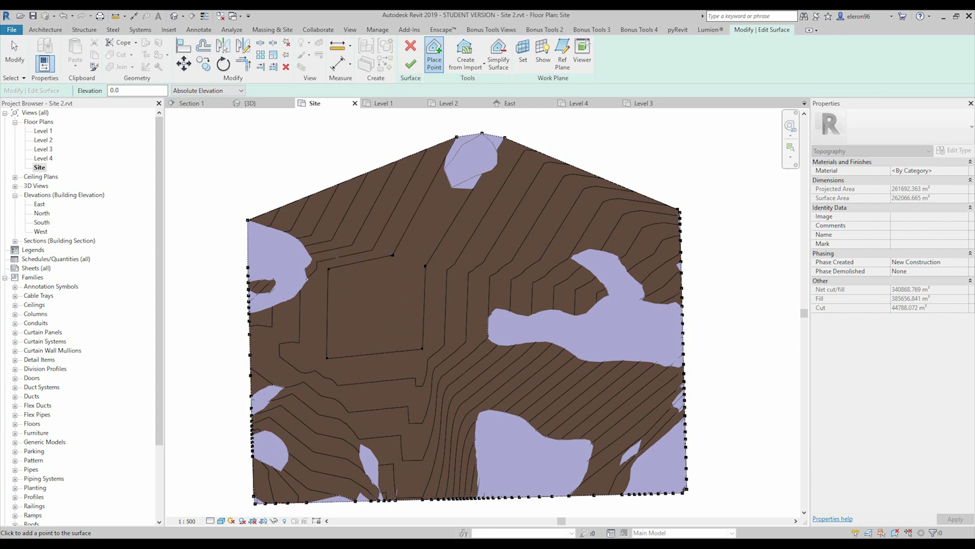
key("Escape")
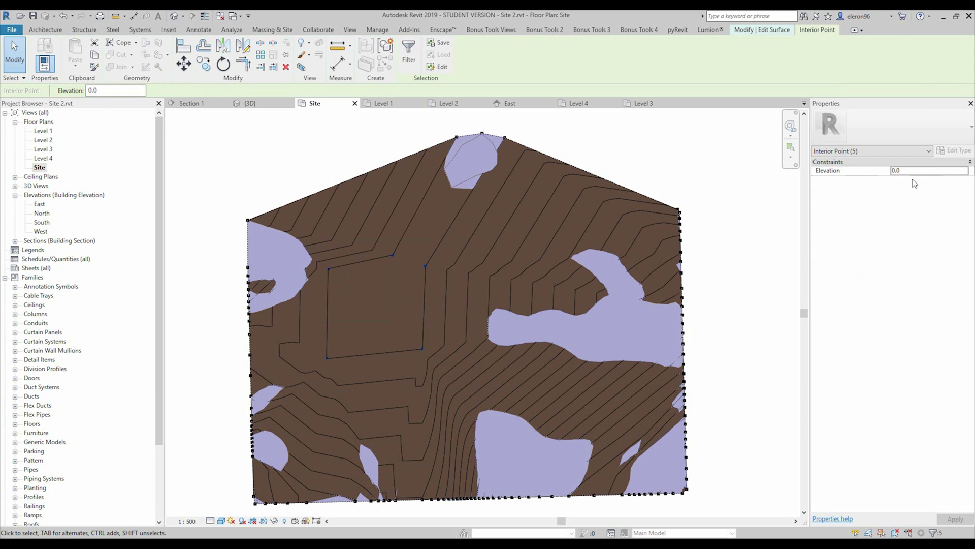
Set the selected points' elevation to 15000 and view the result in 3D.
left_click(922, 172)
type("15000.0")
left_click(239, 104)
middle_click_drag(376, 302, 512, 72)
Raise the points to elevation 30000 and orbit the 3D view to inspect the plateau.
left_click(927, 170)
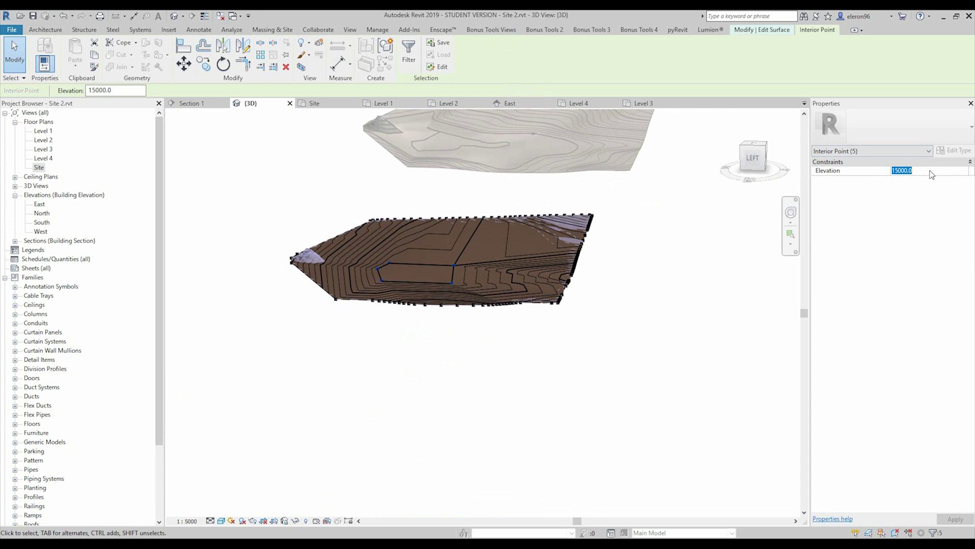
type("30000")
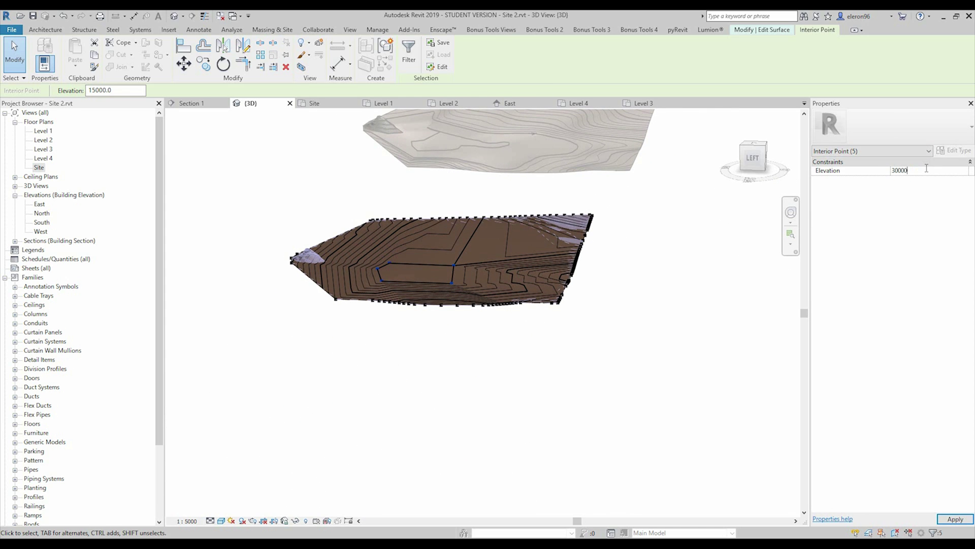
key("Return")
middle_click_drag(488, 244, 472, 283, "shift")
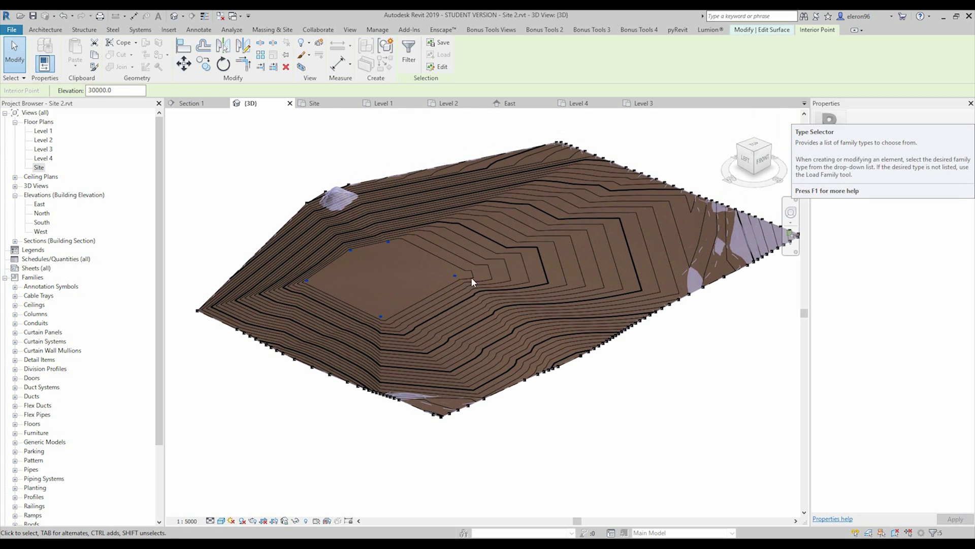
scroll(336, 197, "up", 6)
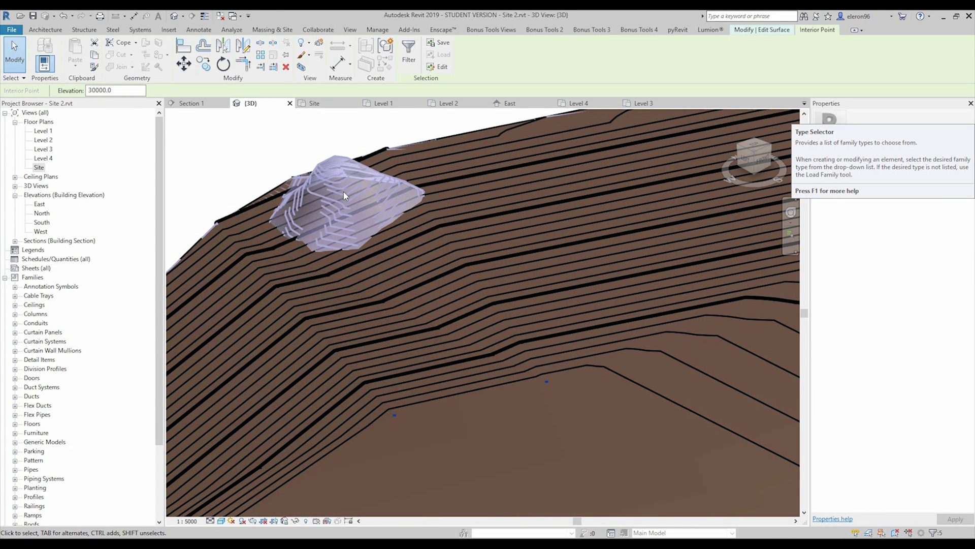
scroll(345, 196, "down", 5)
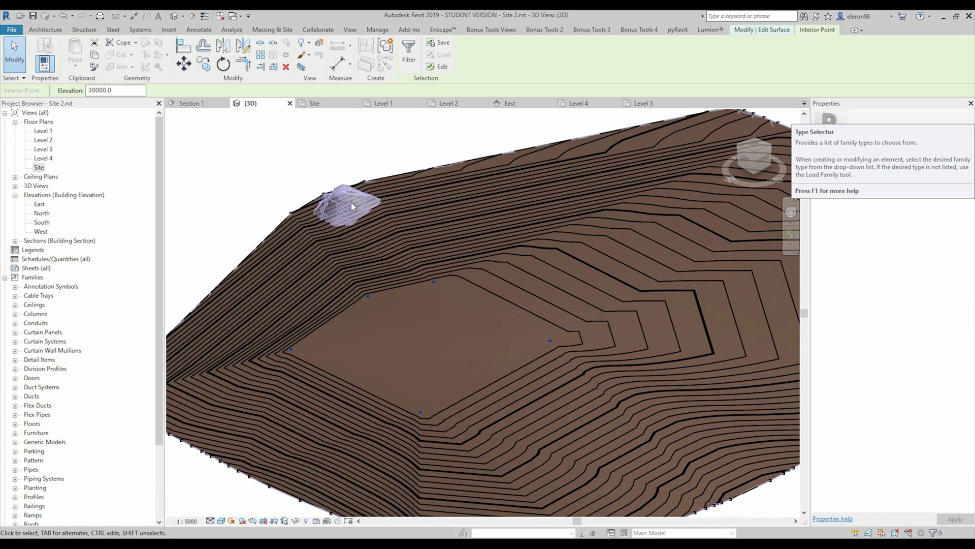
middle_click_drag(351, 205, 366, 163, "shift")
middle_click_drag(384, 236, 371, 277, "shift")
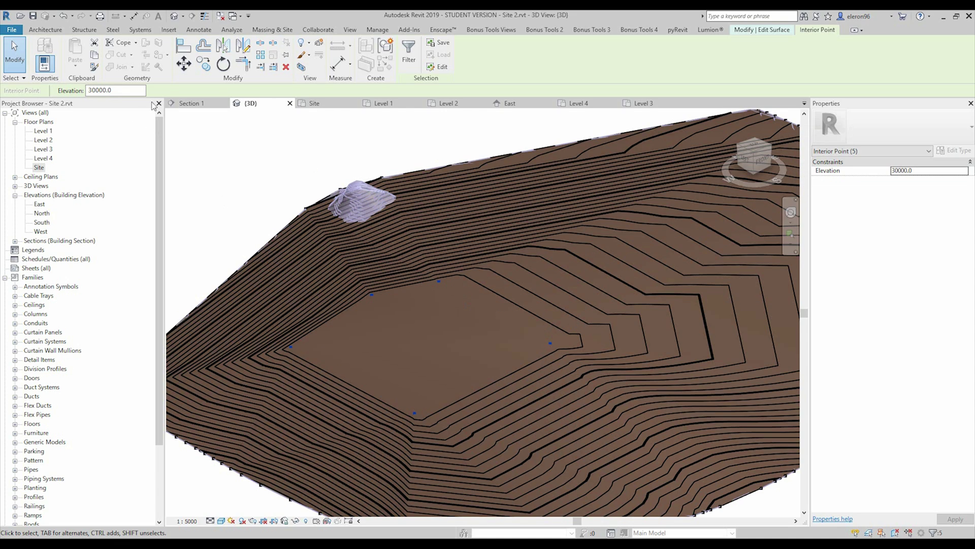
Finish the surface, then select the regraded toposurface to read its net cut/fill, fill and cut volumes.
left_click(334, 158)
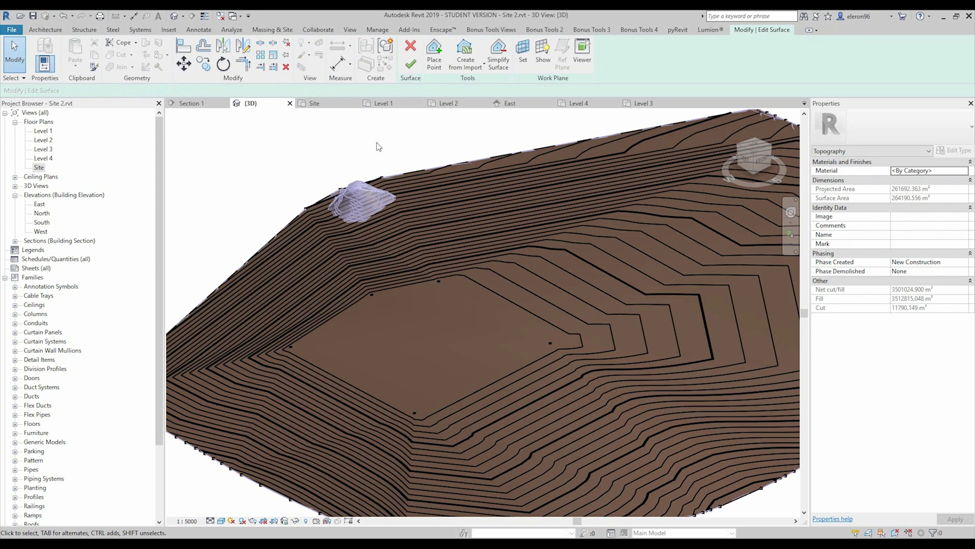
left_click(415, 67)
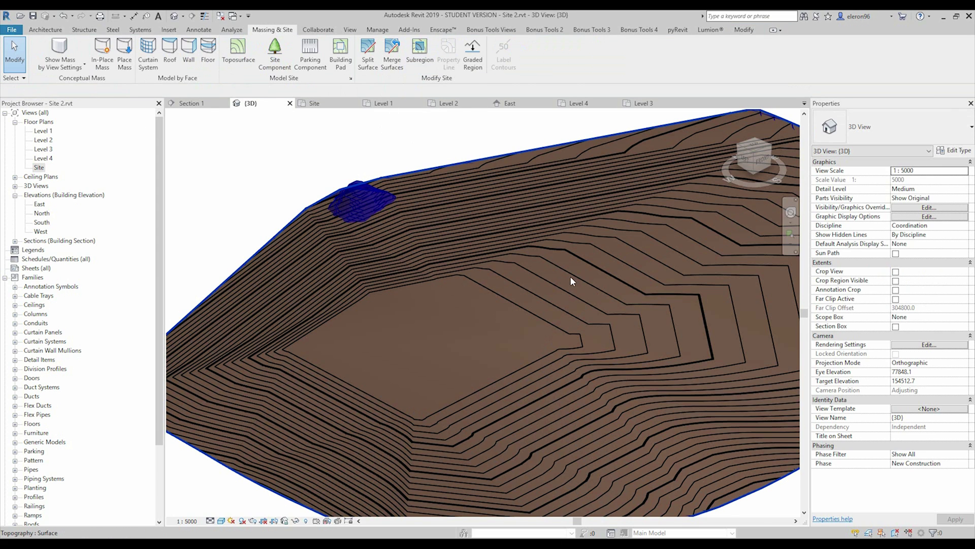
scroll(571, 274, "down", 3)
middle_click_drag(570, 274, 473, 278, "shift")
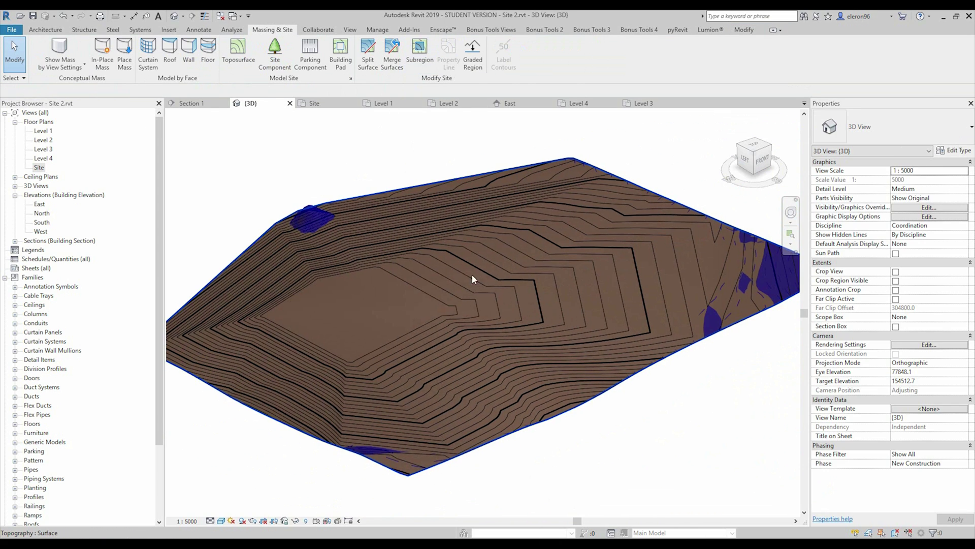
left_click(315, 222)
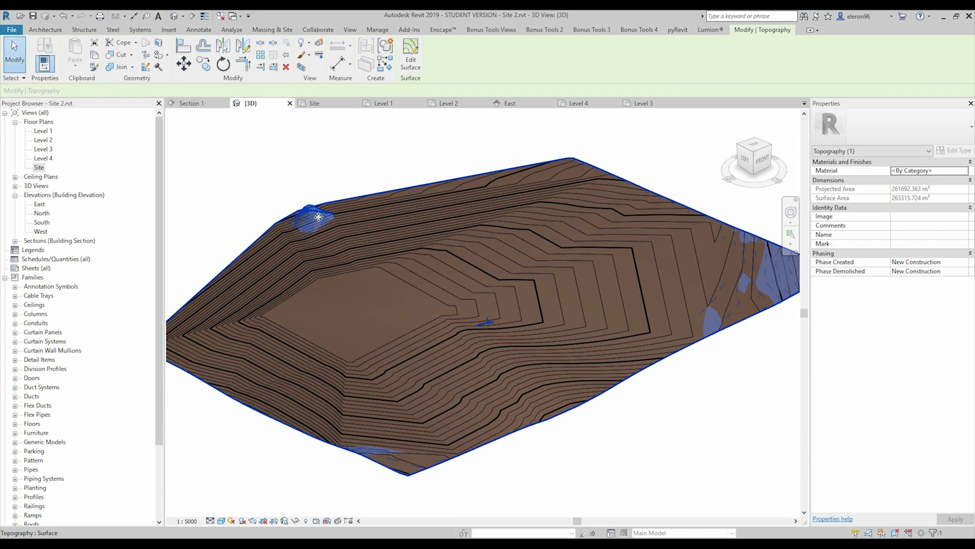
left_click(335, 279)
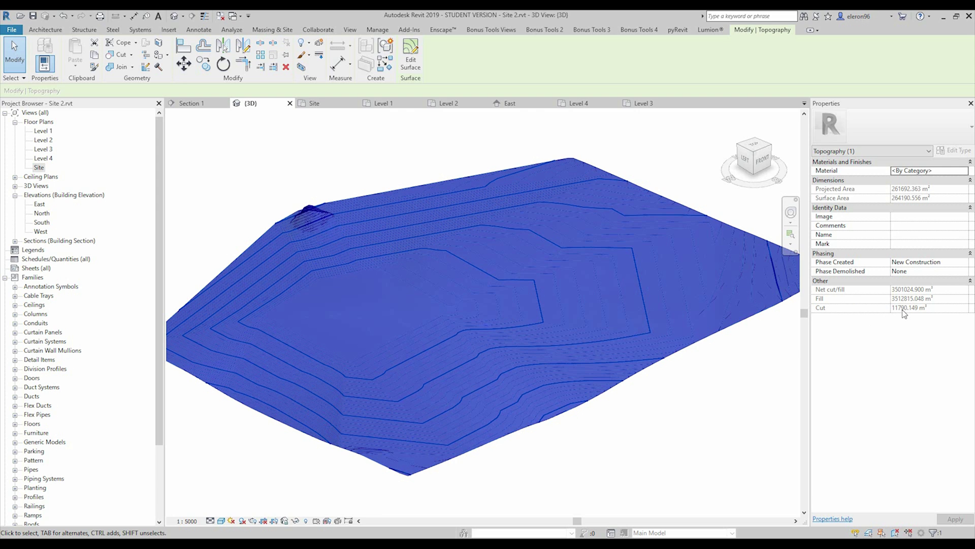
left_click(660, 461)
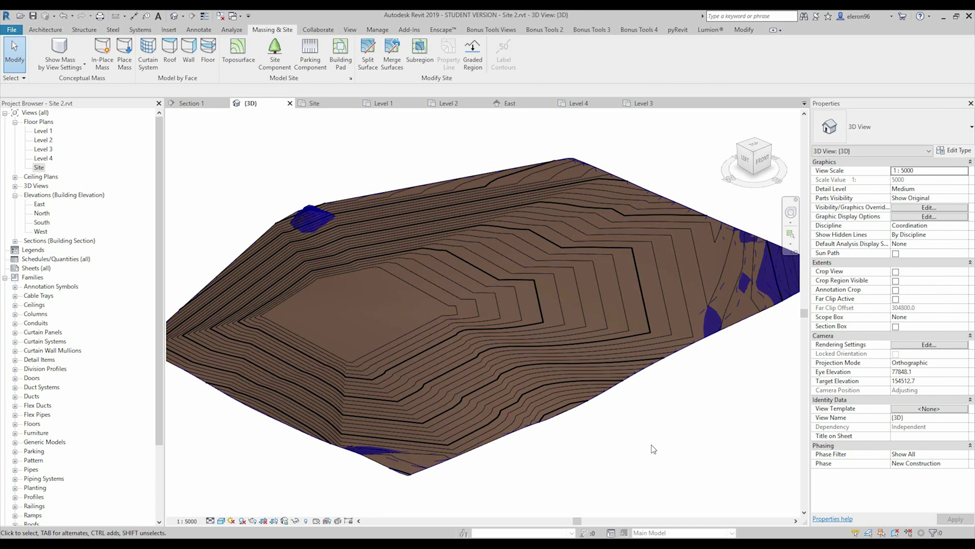
left_click(307, 221)
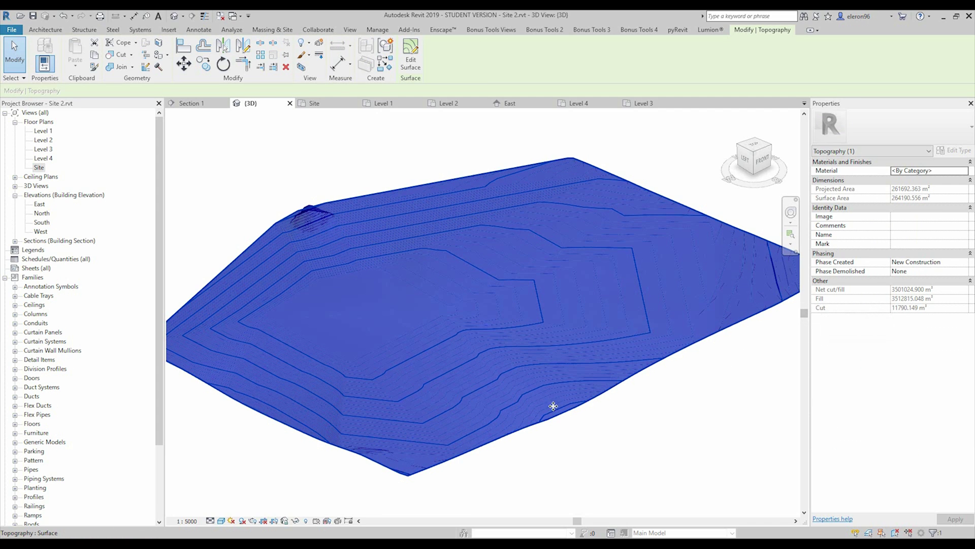
left_click(542, 451)
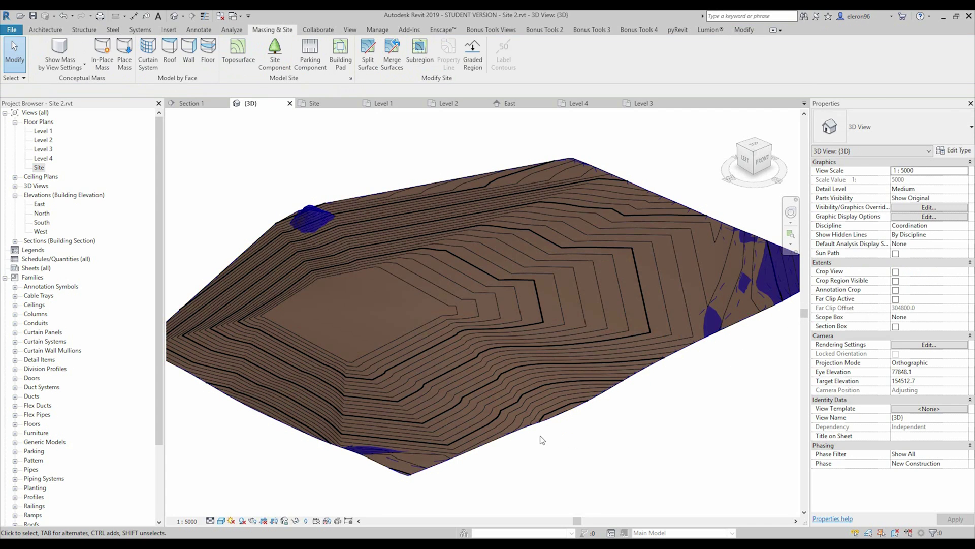
left_click(316, 222)
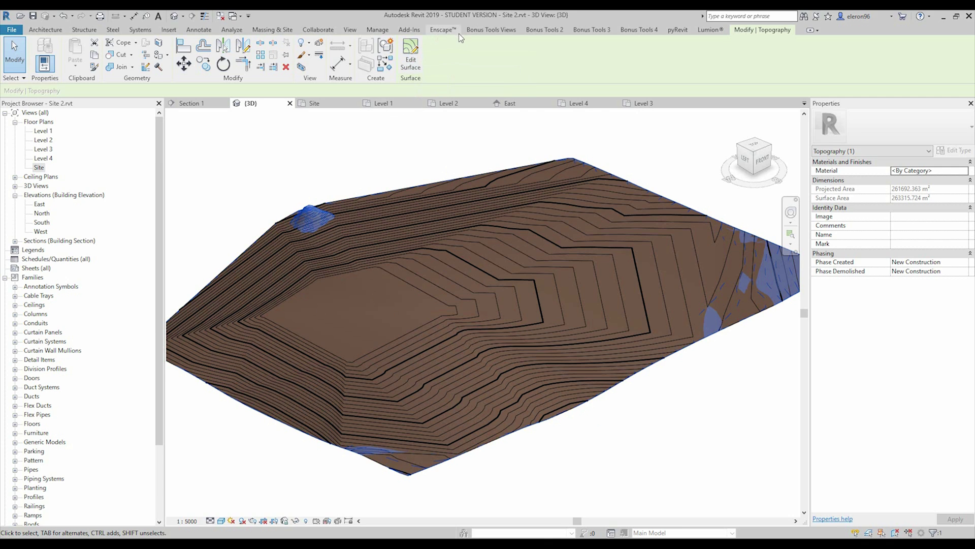
left_click(268, 31)
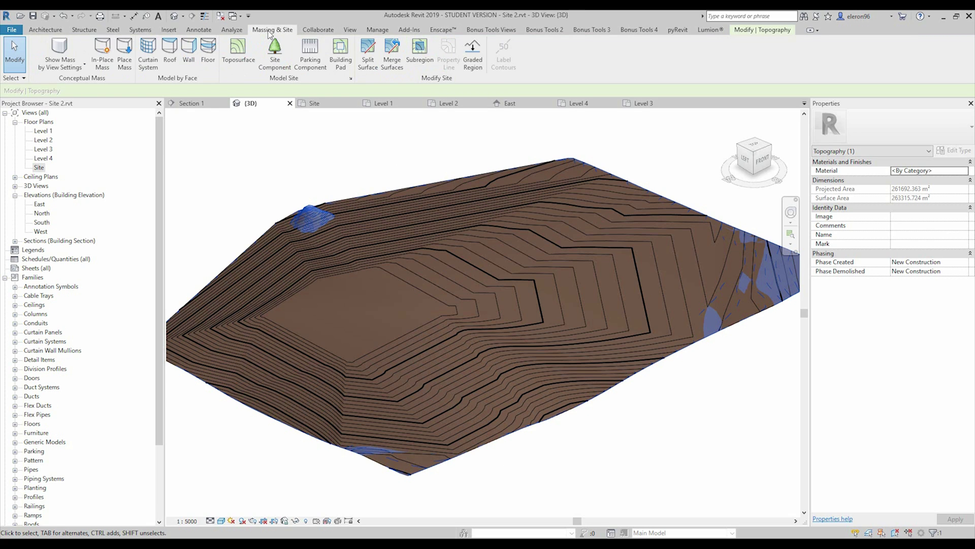
key("Escape")
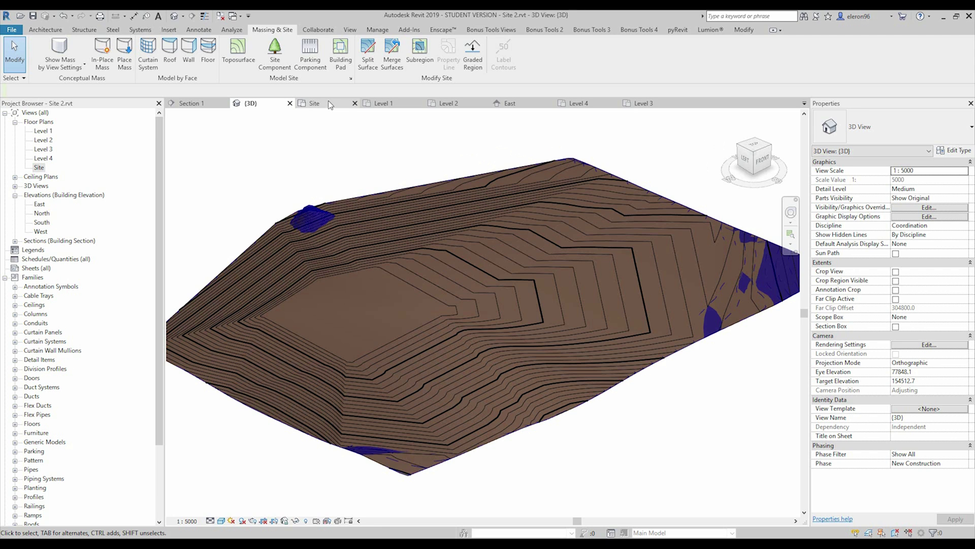
In the Site plan, draw a contour label line from the hill's centre outward across the contours.
left_click(314, 104)
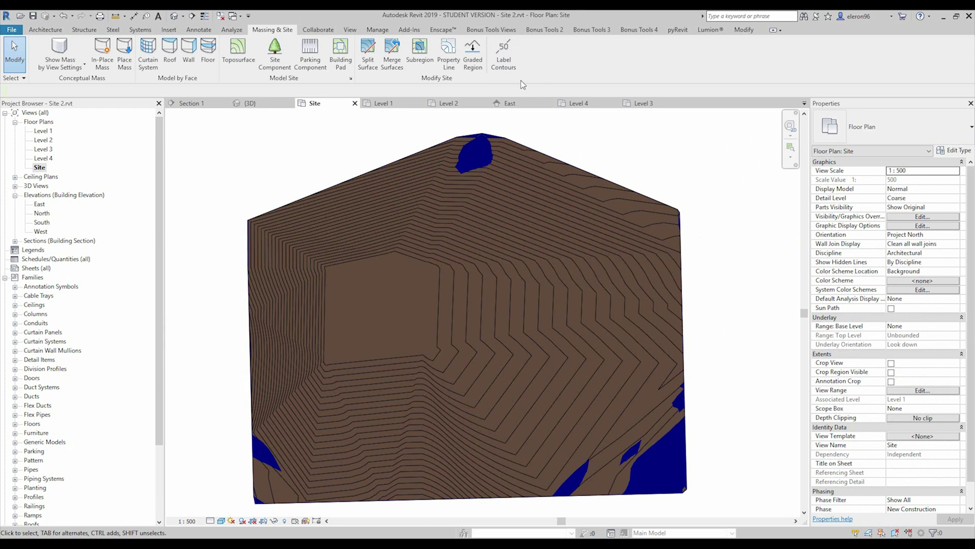
scroll(613, 179, "down", 5)
scroll(522, 224, "up", 4)
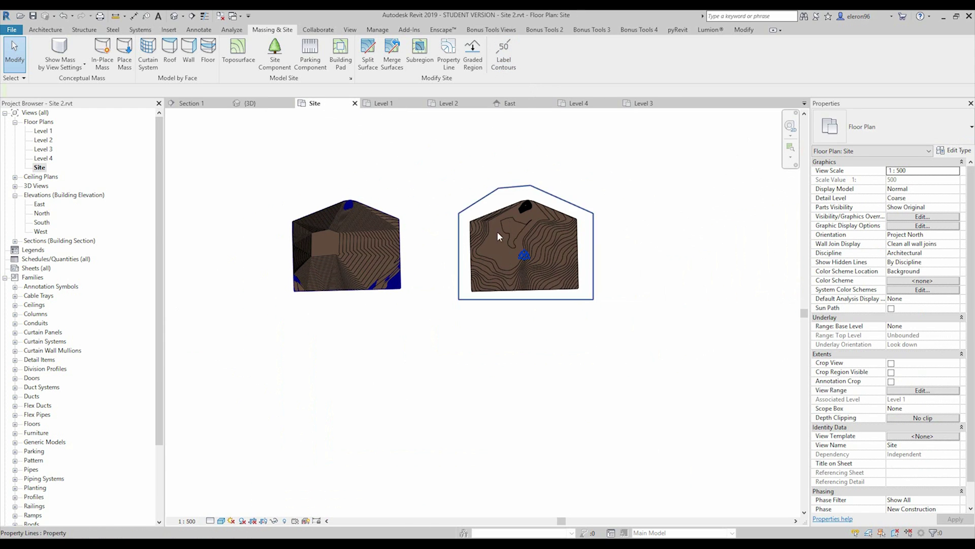
scroll(480, 252, "up", 6)
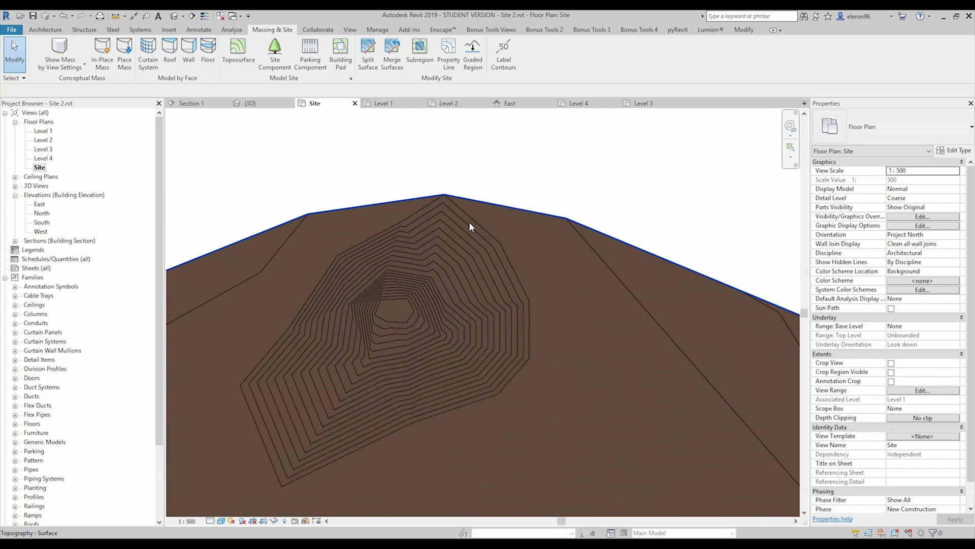
middle_click_drag(447, 228, 397, 225)
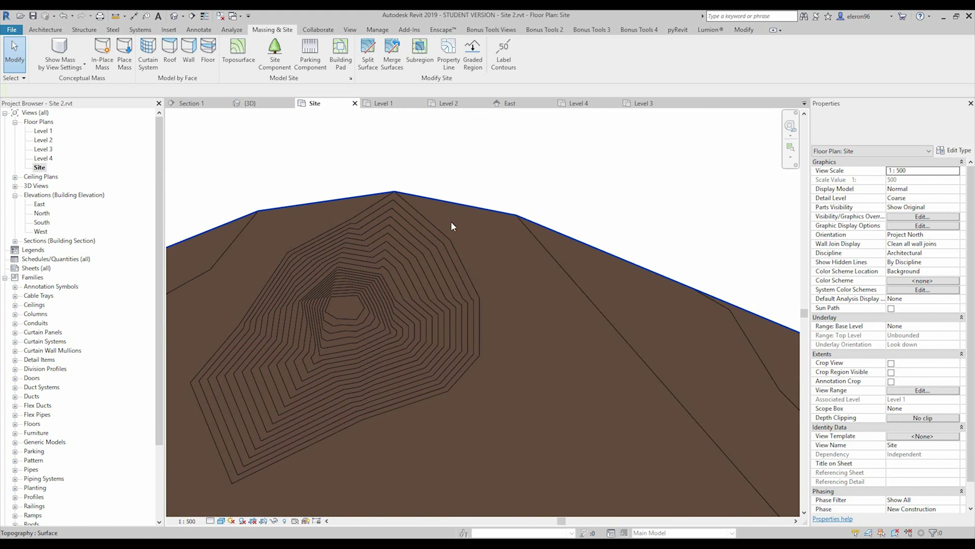
left_click(503, 53)
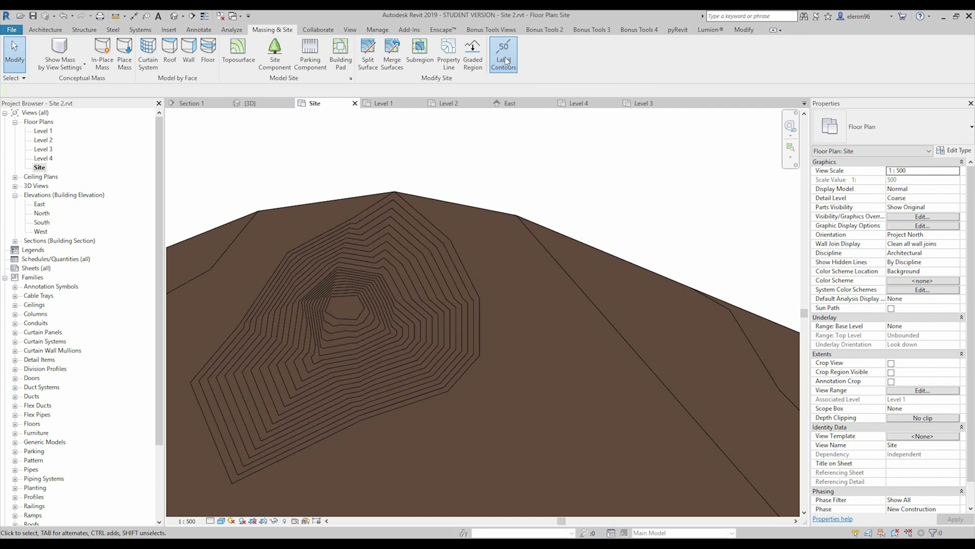
scroll(305, 297, "up", 2)
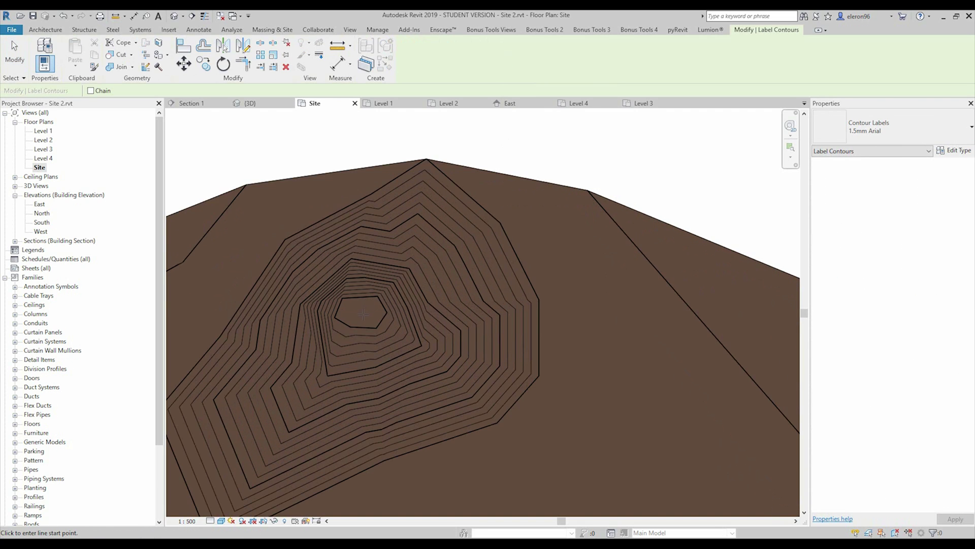
left_click(365, 309)
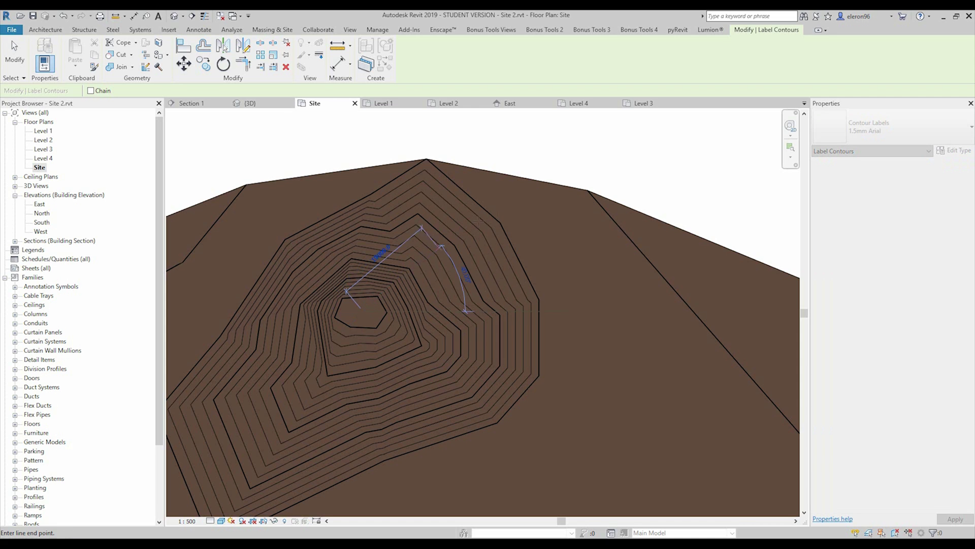
left_click(557, 154)
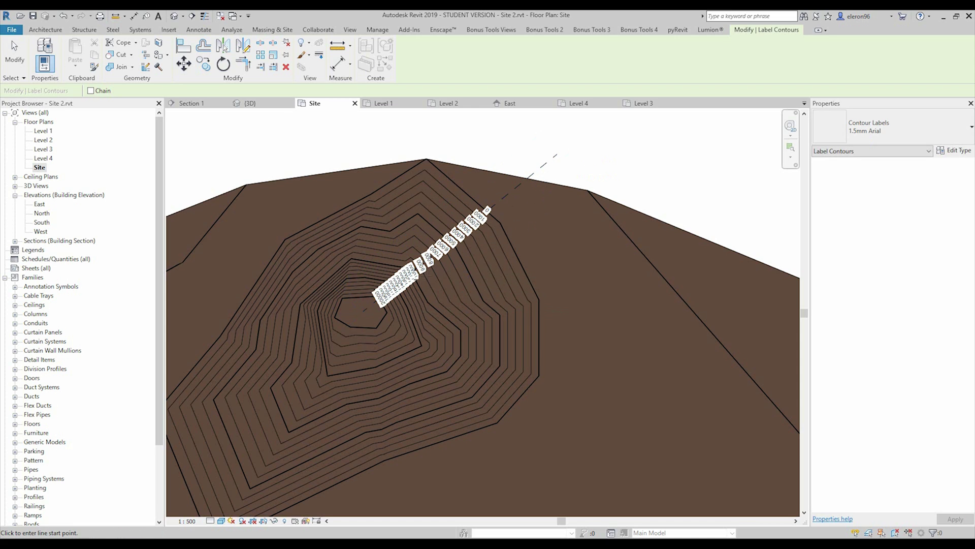
key("Escape")
Pan to the new contour labels, running 0 to 20000, and select them.
scroll(406, 277, "up", 5)
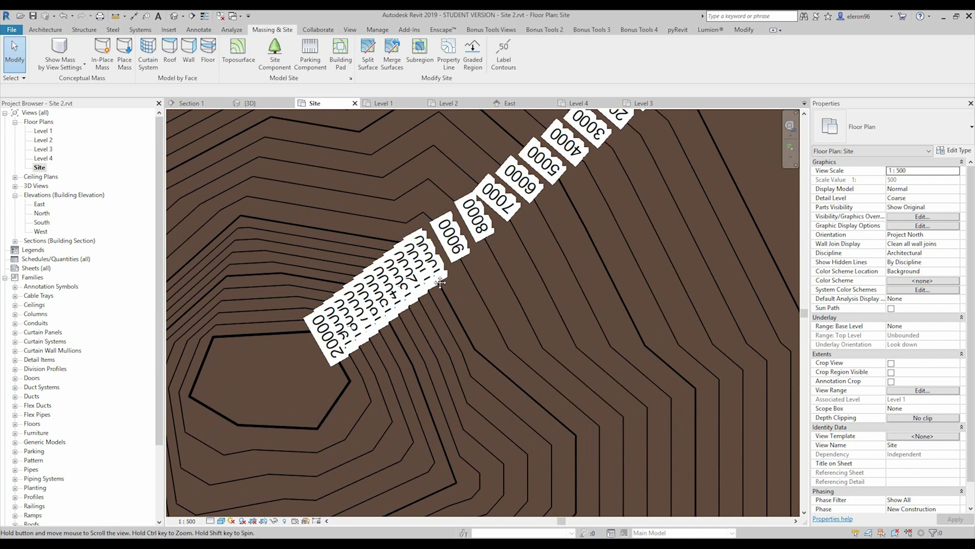
middle_click_drag(559, 168, 496, 238)
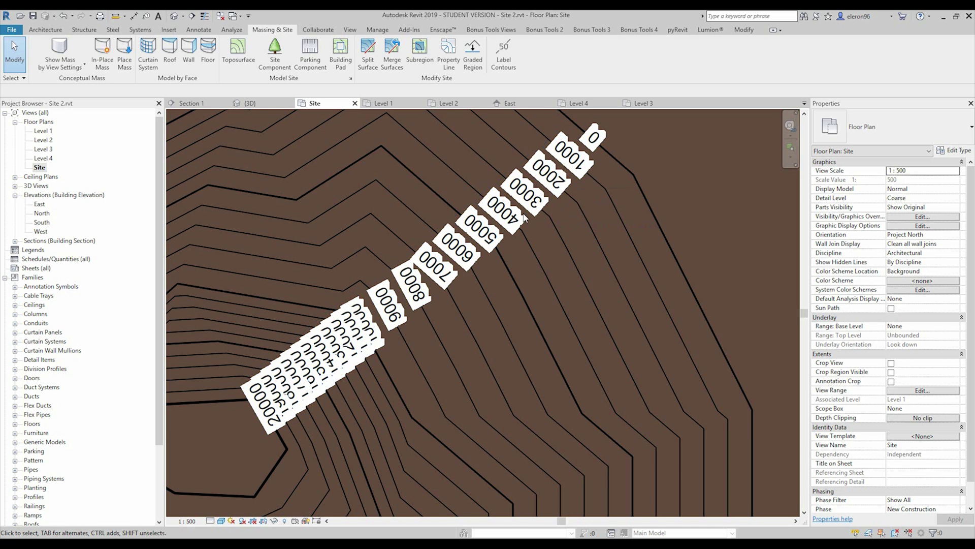
scroll(569, 193, "down", 3)
scroll(574, 189, "up", 2)
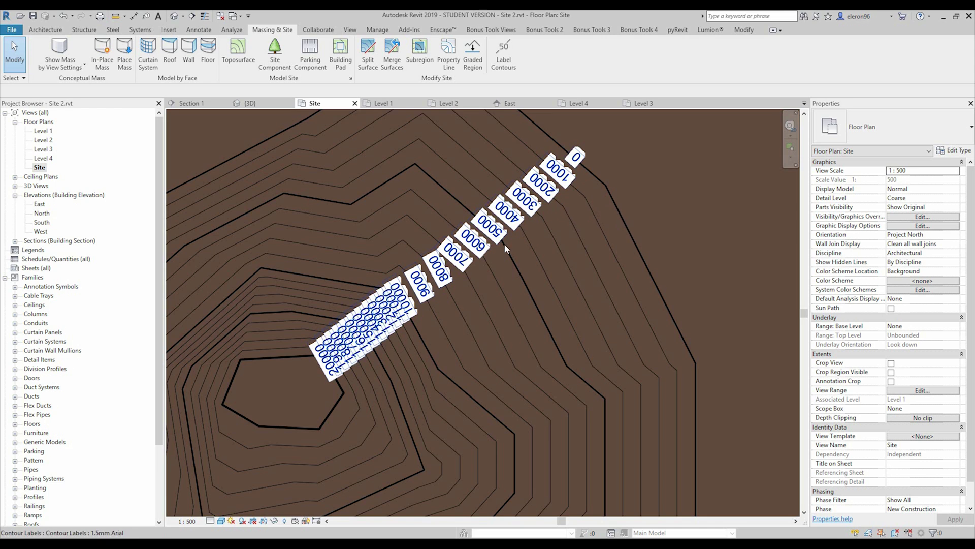
scroll(297, 395, "down", 1)
scroll(560, 218, "up", 1)
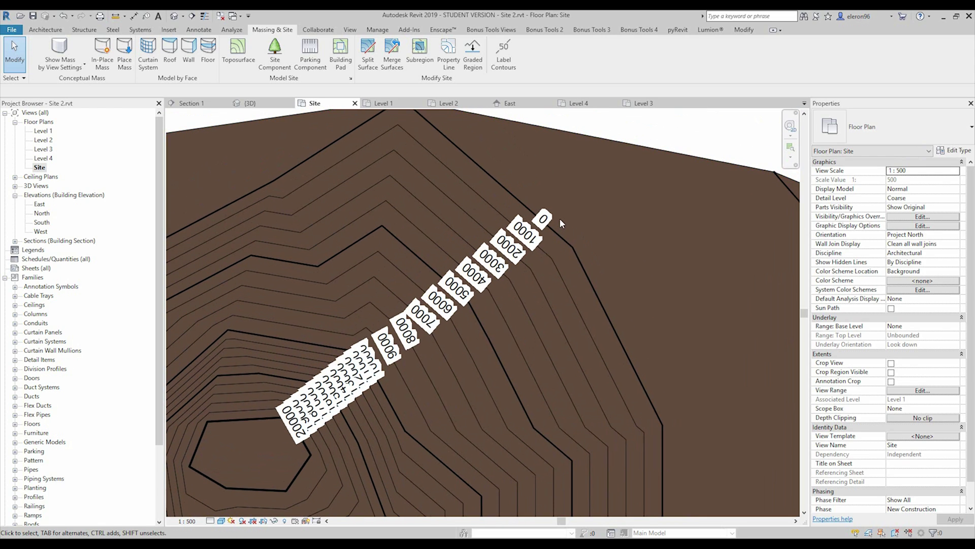
left_click(541, 226)
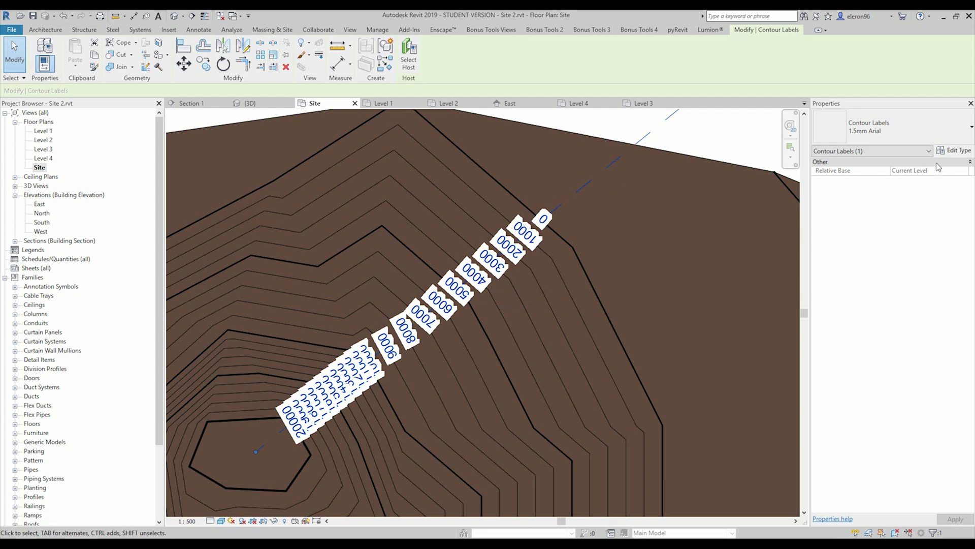
Set the contour label type's Elevation Base to Relative and apply it.
left_click(953, 150)
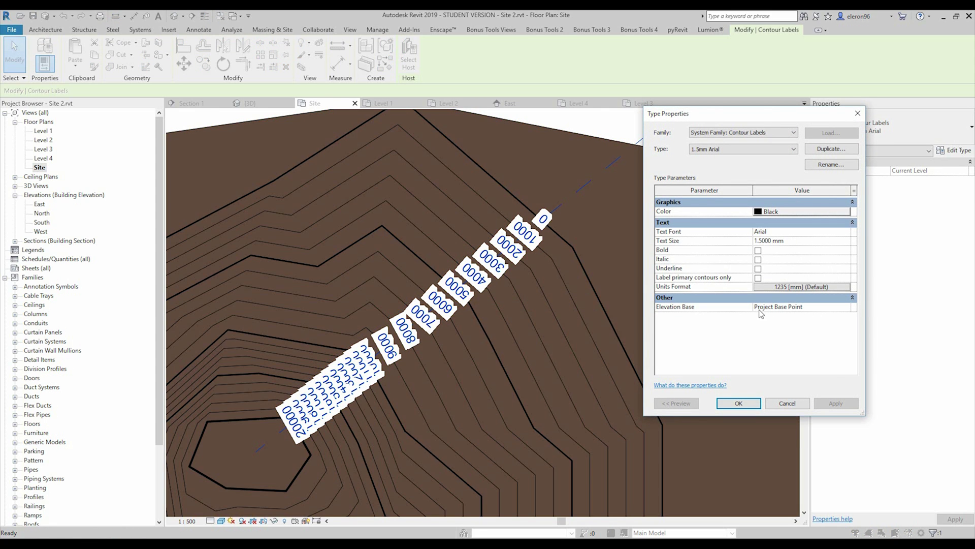
left_click(846, 311)
left_click(846, 307)
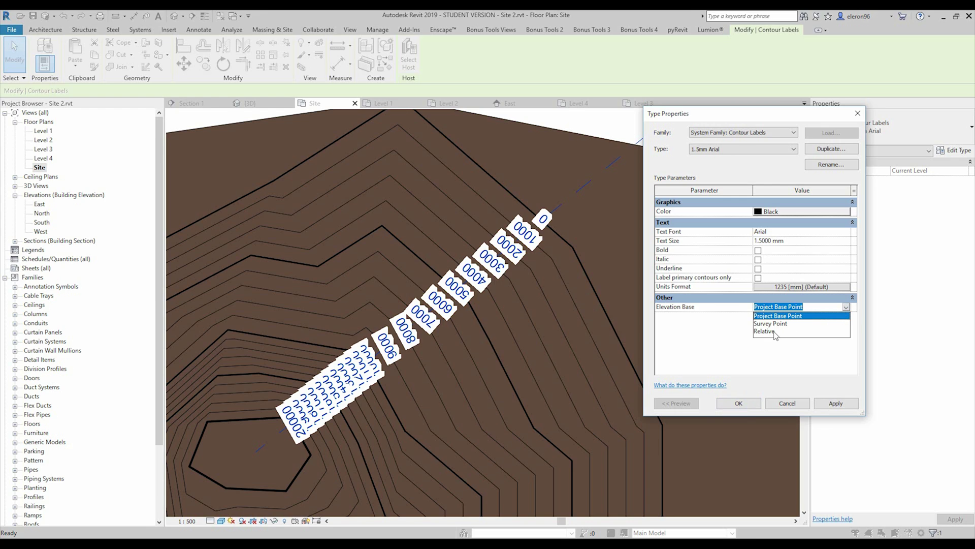
left_click(778, 333)
left_click(835, 405)
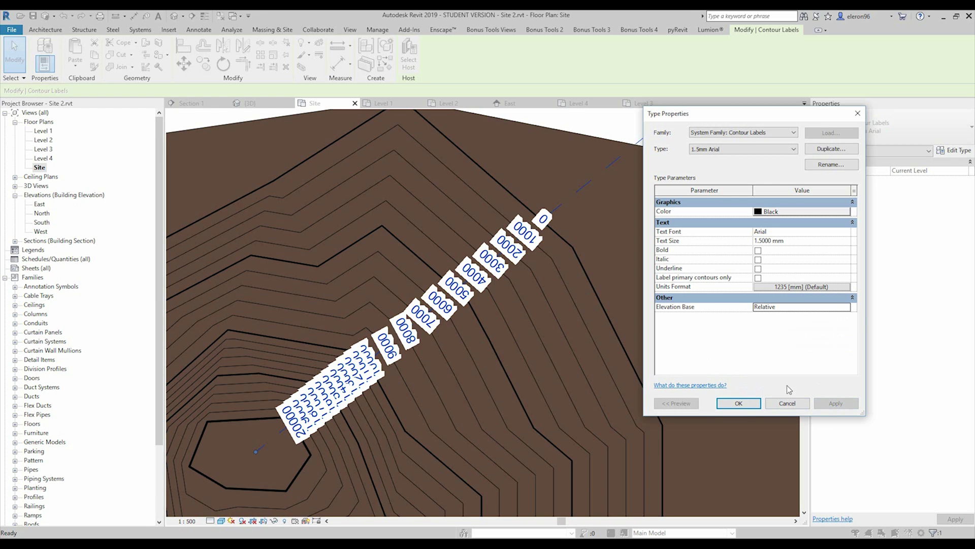
Change the Elevation Base to Survey Point and apply.
left_click(845, 309)
left_click(846, 307)
left_click(795, 324)
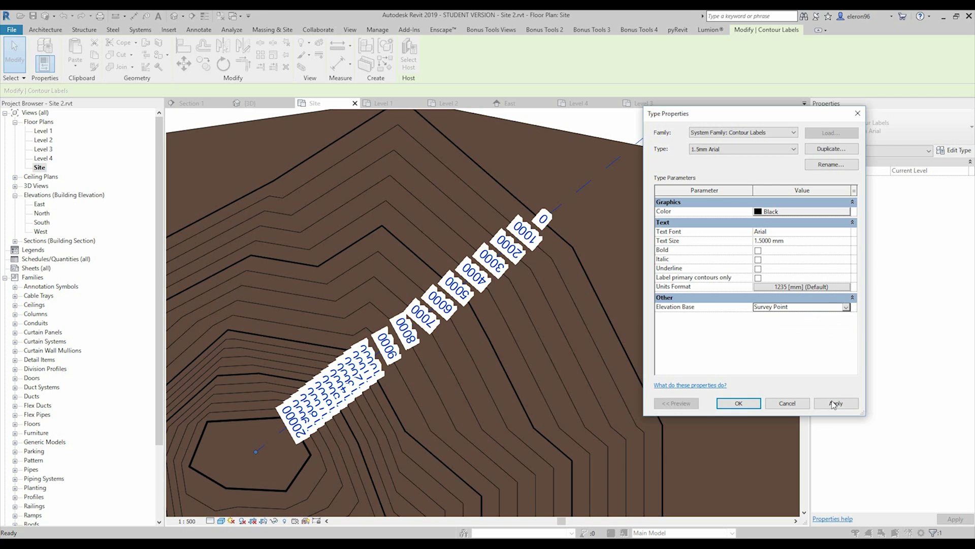
left_click(836, 404)
Set the Elevation Base to Project Base Point, apply, and confirm with OK.
left_click(804, 308)
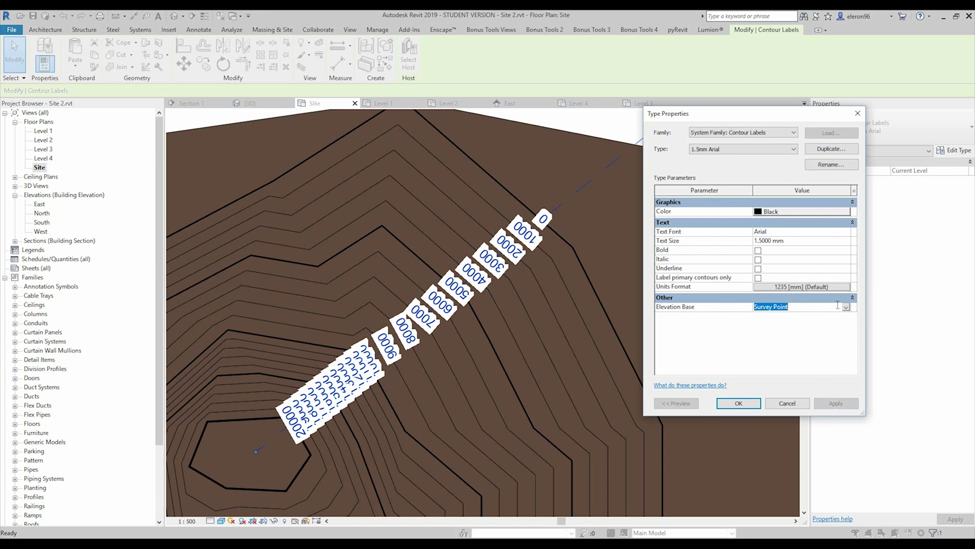
left_click(846, 307)
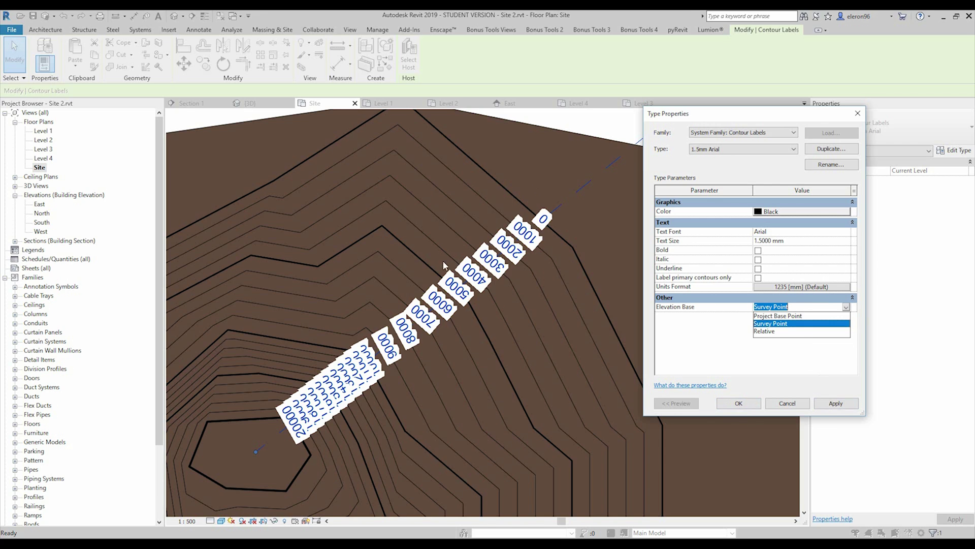
left_click(808, 316)
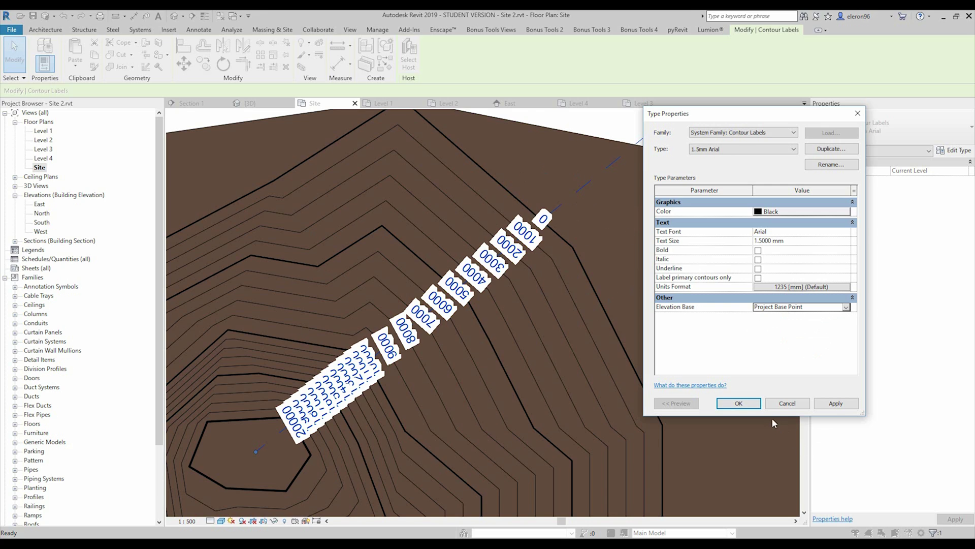
left_click(836, 403)
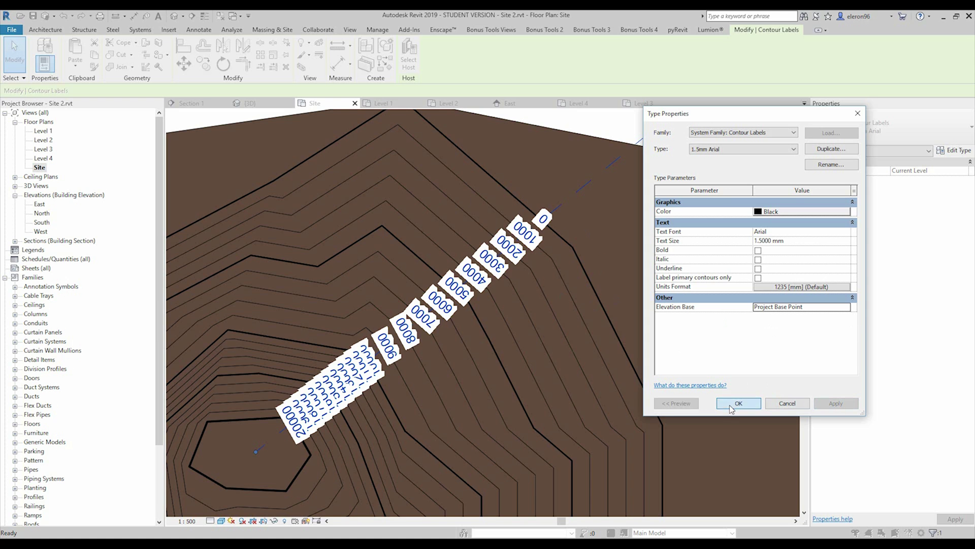
left_click(739, 403)
Bring the Project Base Point into view on the site plan and select it.
scroll(580, 304, "down", 3)
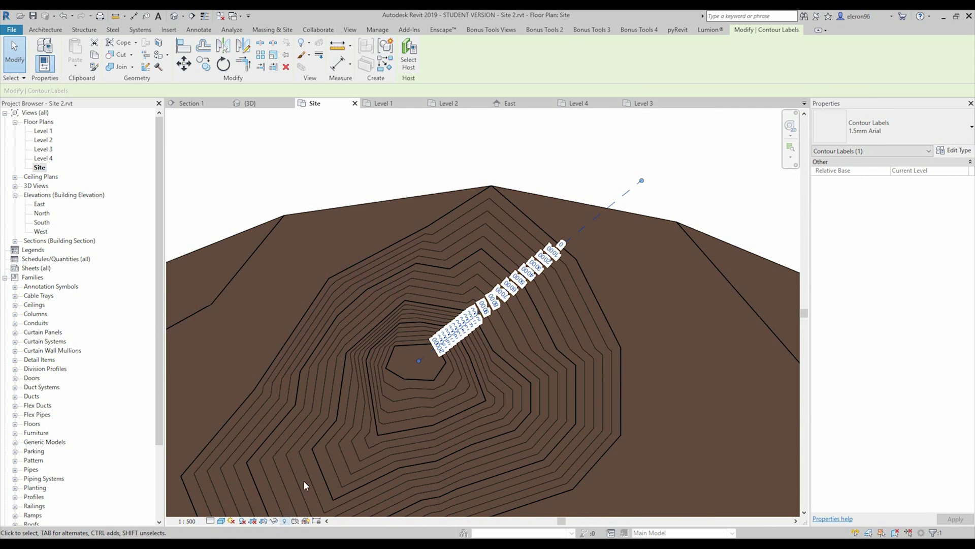
scroll(304, 480, "down", 3)
middle_click_drag(368, 370, 466, 312)
scroll(484, 369, "up", 8)
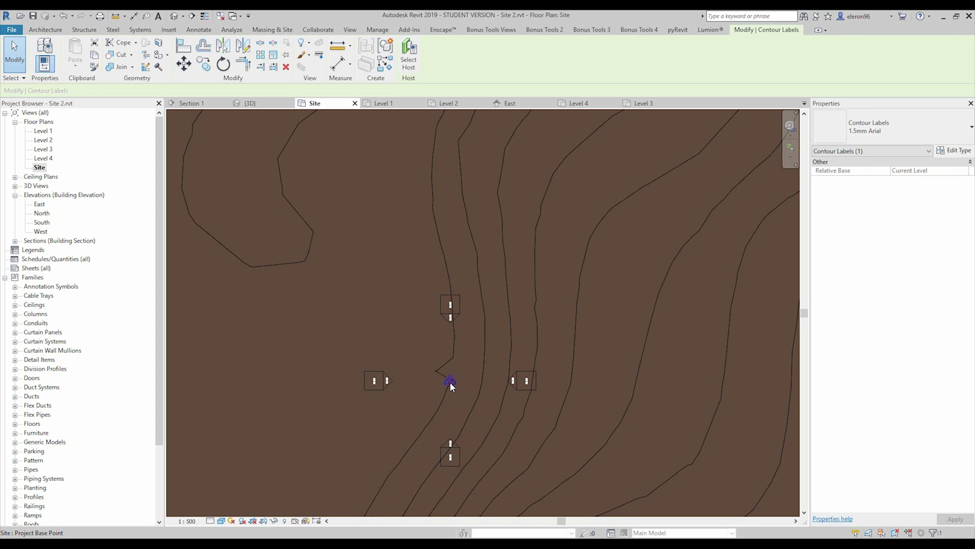
left_click(451, 382)
Change the base point's Elev value to -10000, then deselect it.
left_click(500, 376)
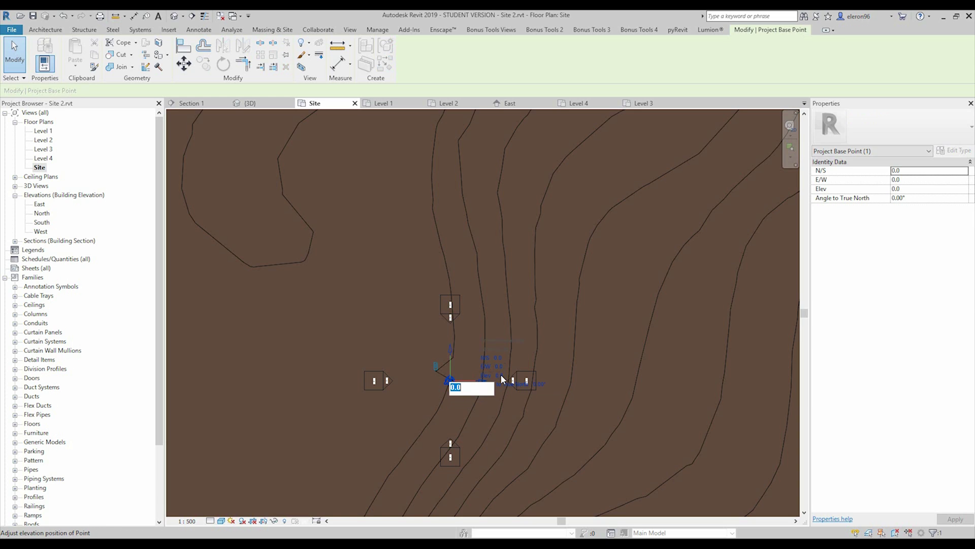
type("-10000")
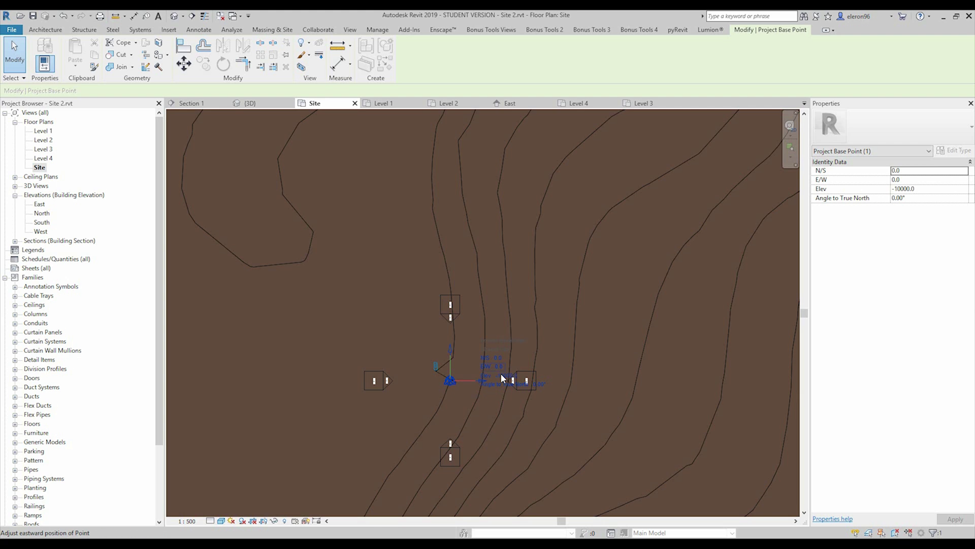
key("Return")
scroll(554, 309, "down", 2)
key("Escape")
scroll(577, 306, "down", 4)
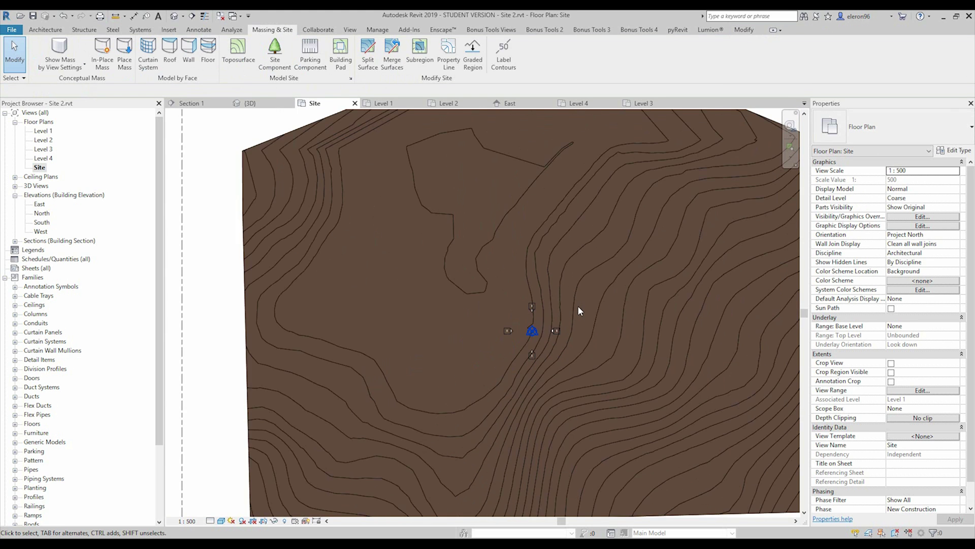
scroll(450, 294, "up", 3)
scroll(499, 297, "up", 6)
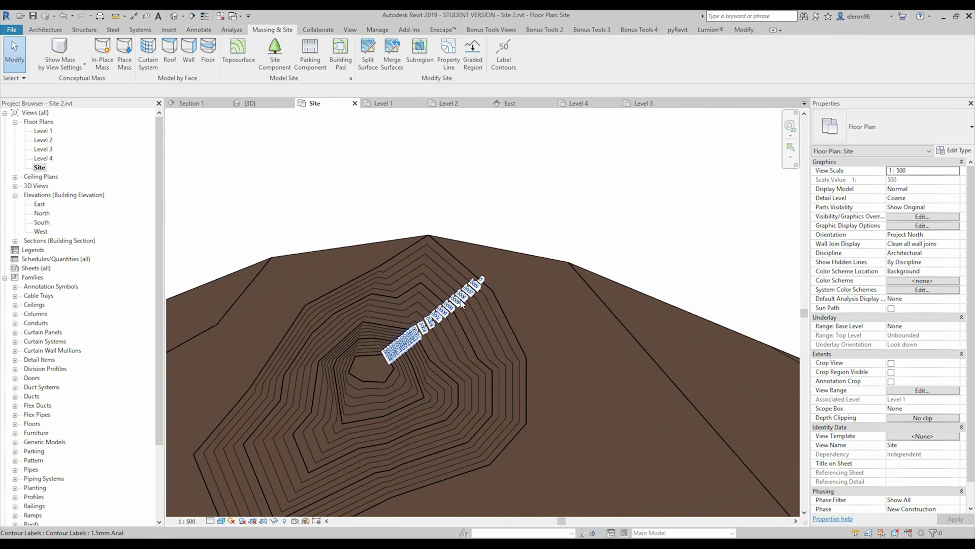
Switch the contour label line's Elevation Base to Survey Point, apply, and close.
left_click(473, 293)
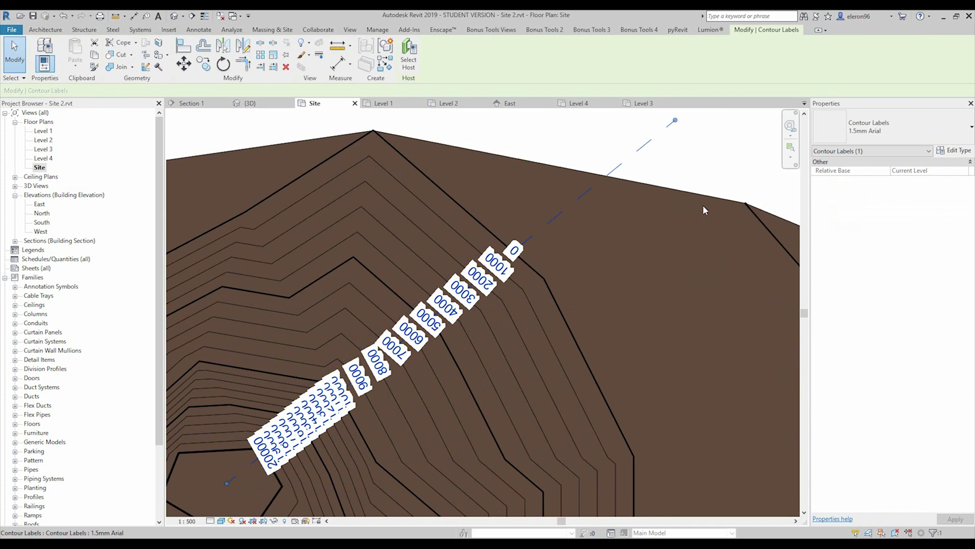
left_click(949, 150)
left_click(803, 308)
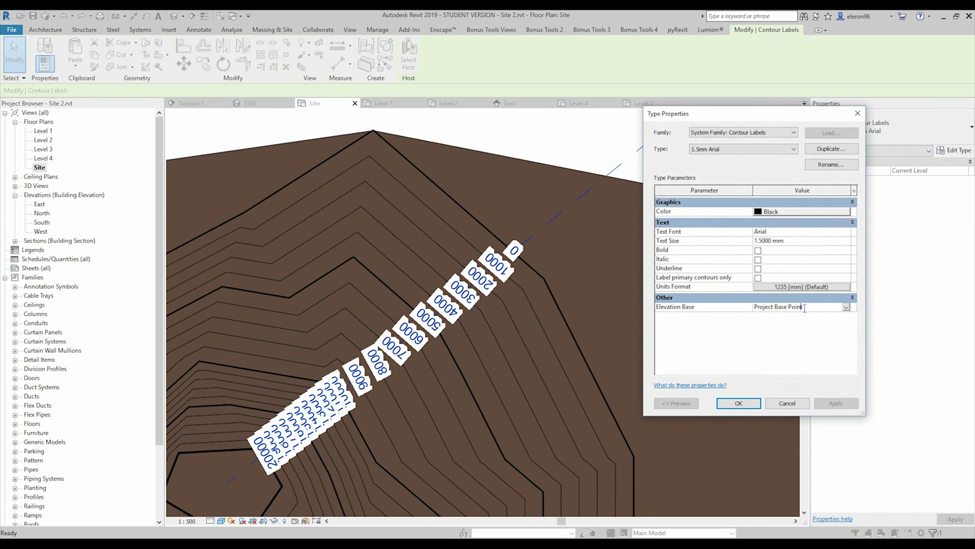
left_click(847, 308)
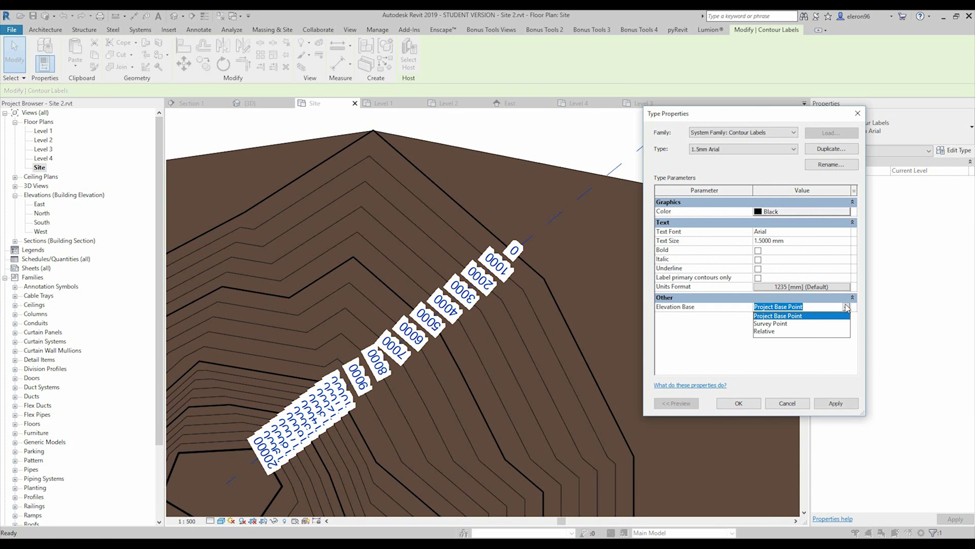
left_click(797, 324)
left_click(835, 403)
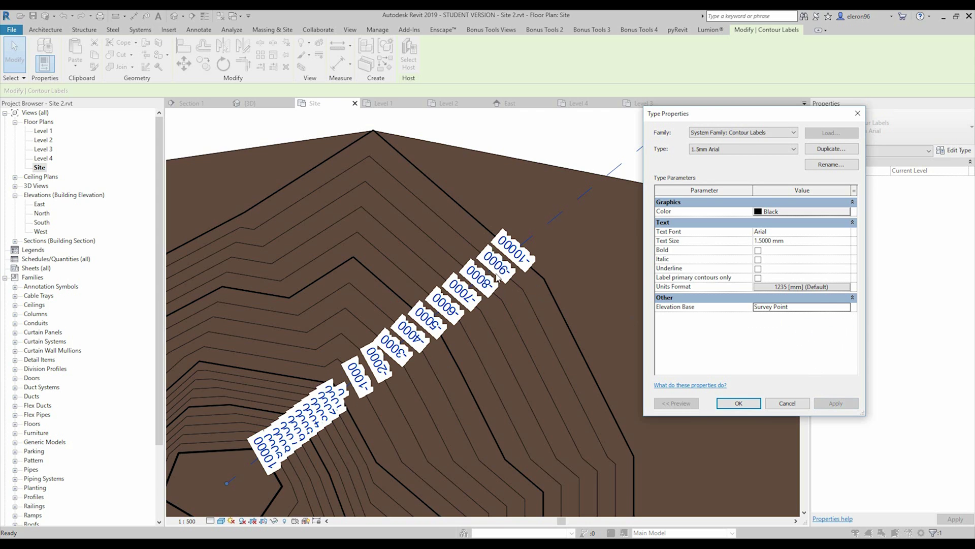
left_click(739, 403)
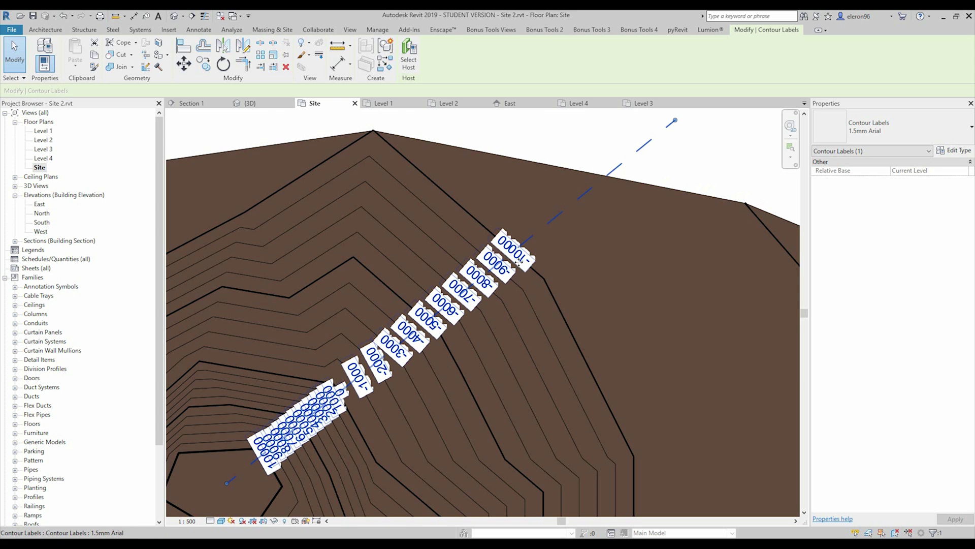
Pan and zoom over the hill to check the labels now reading -1000 to -10000.
scroll(528, 234, "down", 2)
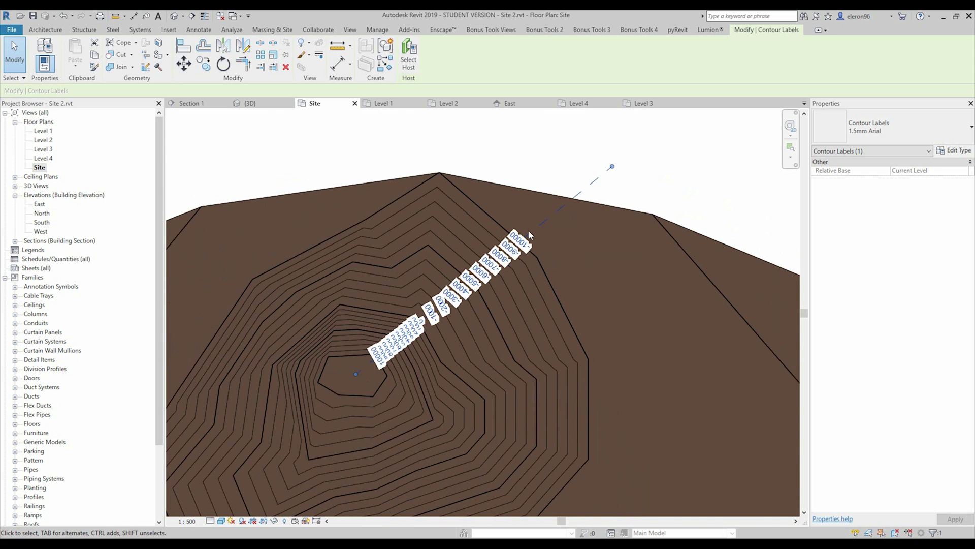
scroll(528, 230, "down", 3)
scroll(527, 281, "up", 8)
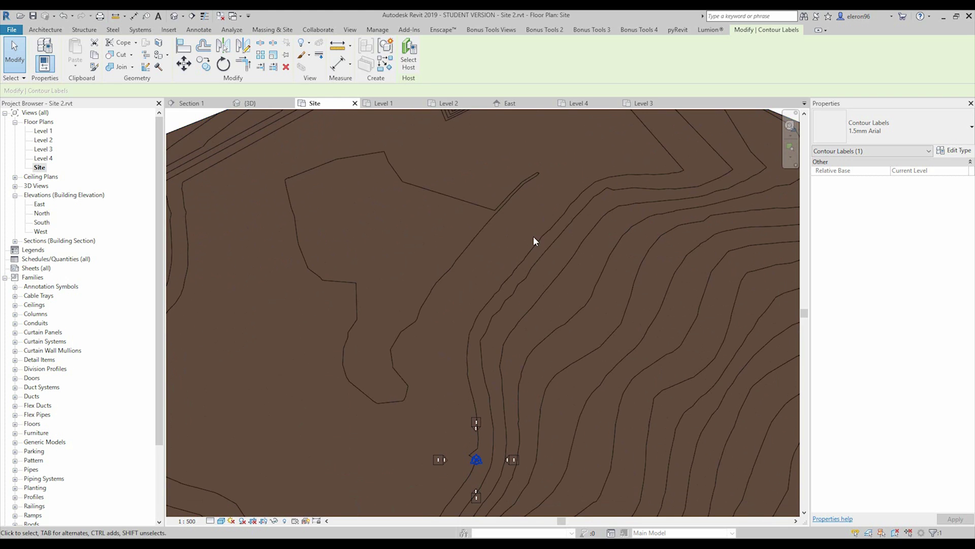
middle_click_drag(533, 240, 518, 355)
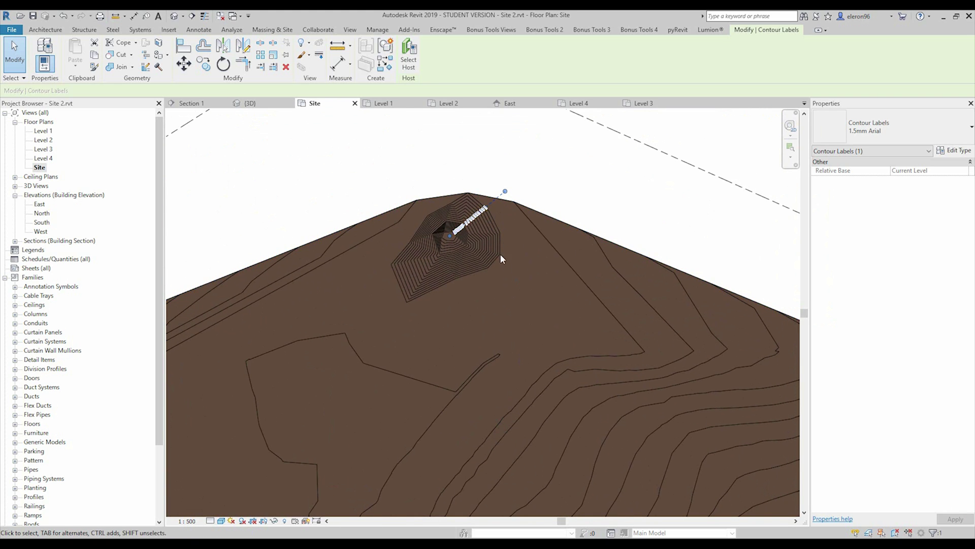
middle_click_drag(501, 259, 525, 187)
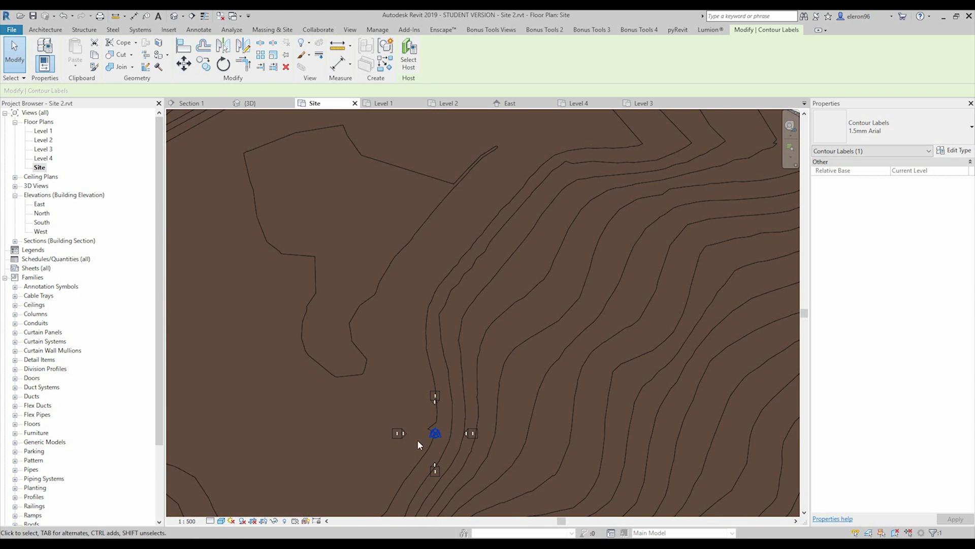
scroll(486, 416, "up", 3)
scroll(449, 202, "up", 5)
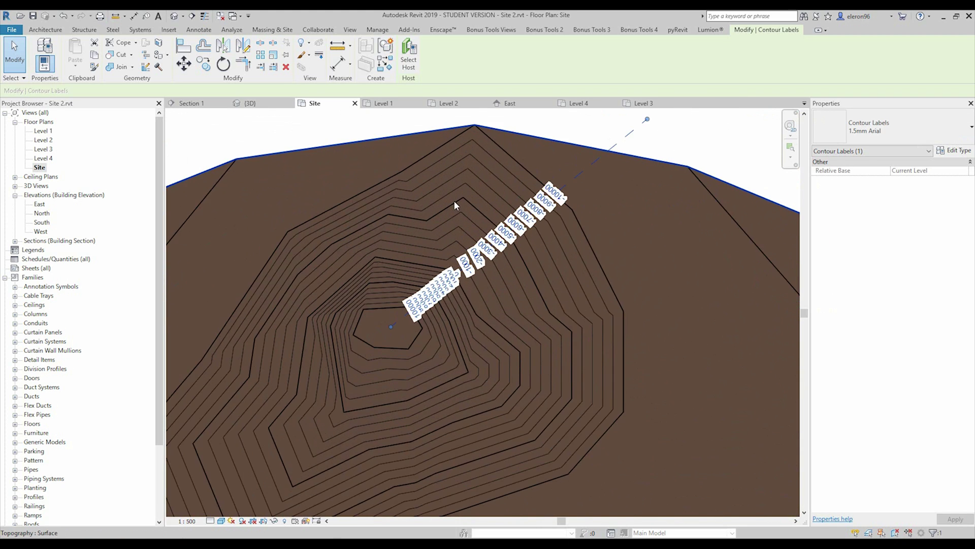
Review the contour labels' Type and Family lists, close Type Properties unchanged, and deselect.
left_click(954, 150)
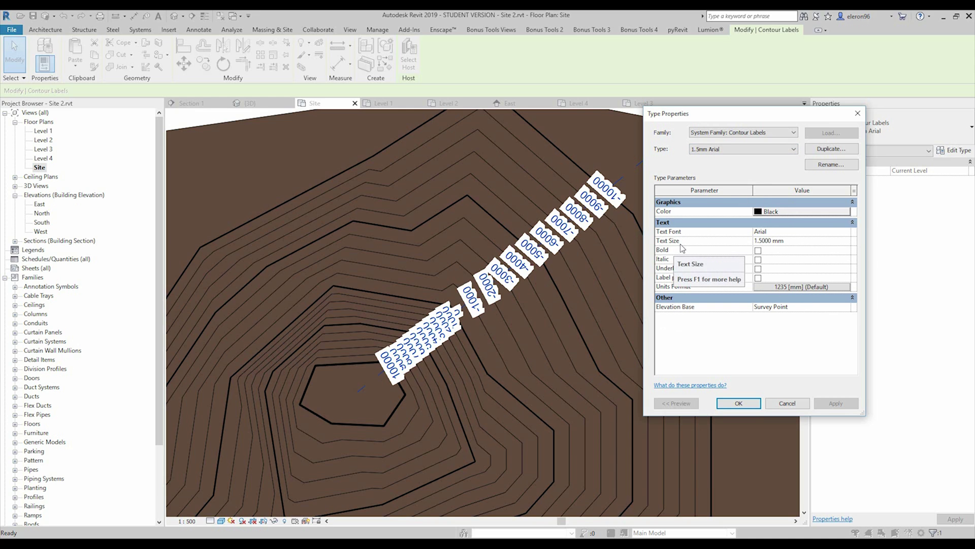
left_click(780, 149)
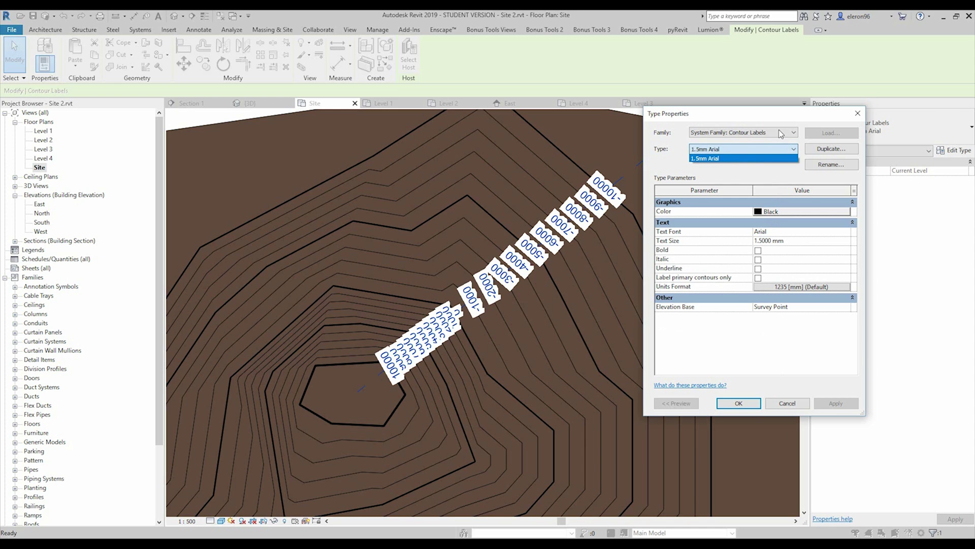
left_click(779, 131)
left_click(781, 133)
left_click(781, 134)
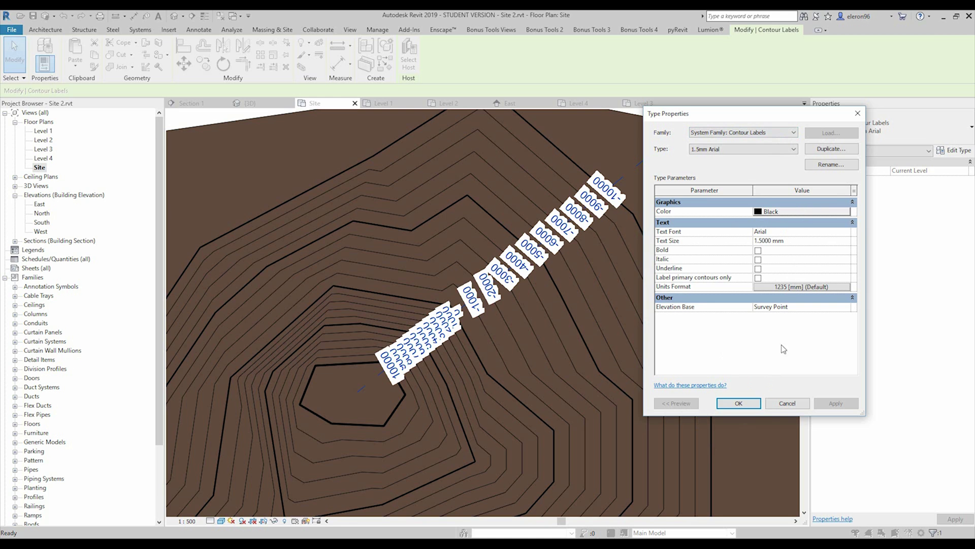
left_click(739, 402)
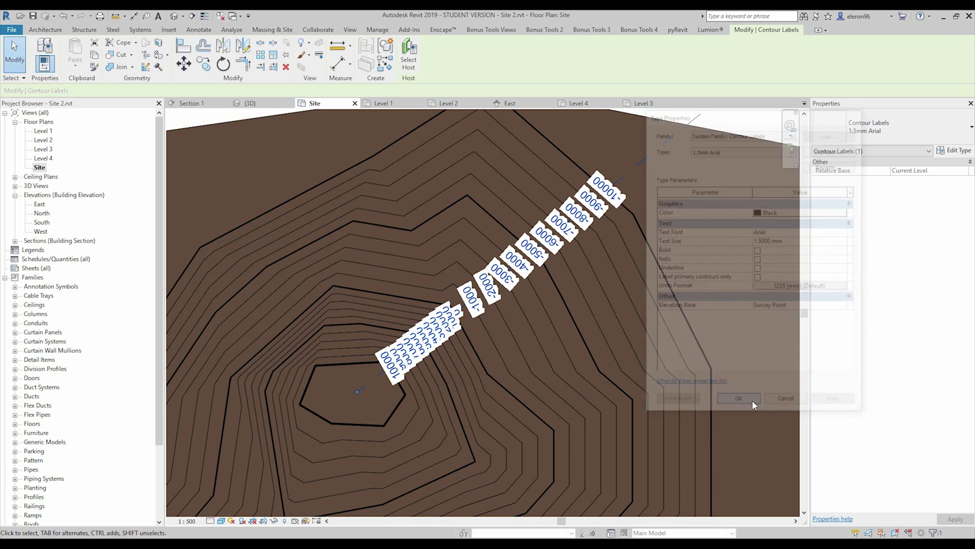
left_click(11, 41)
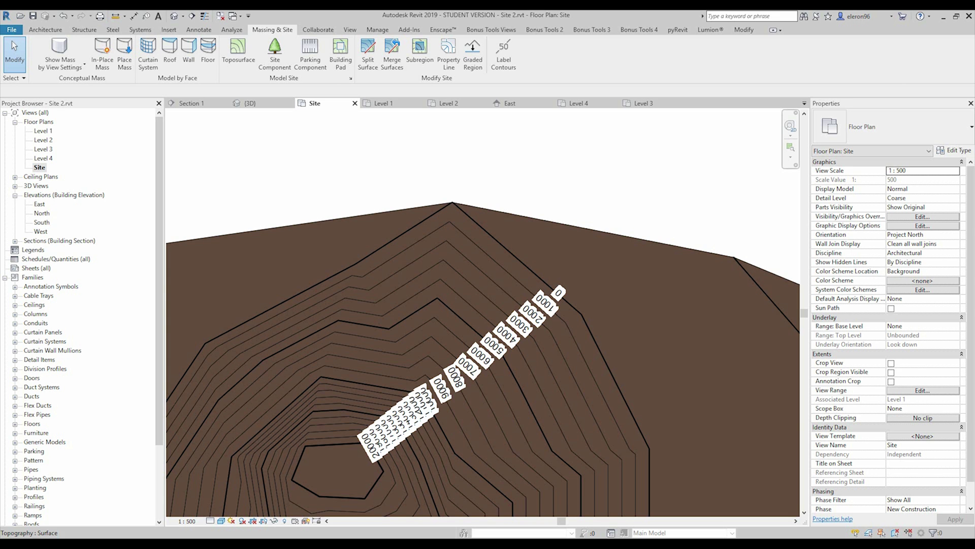